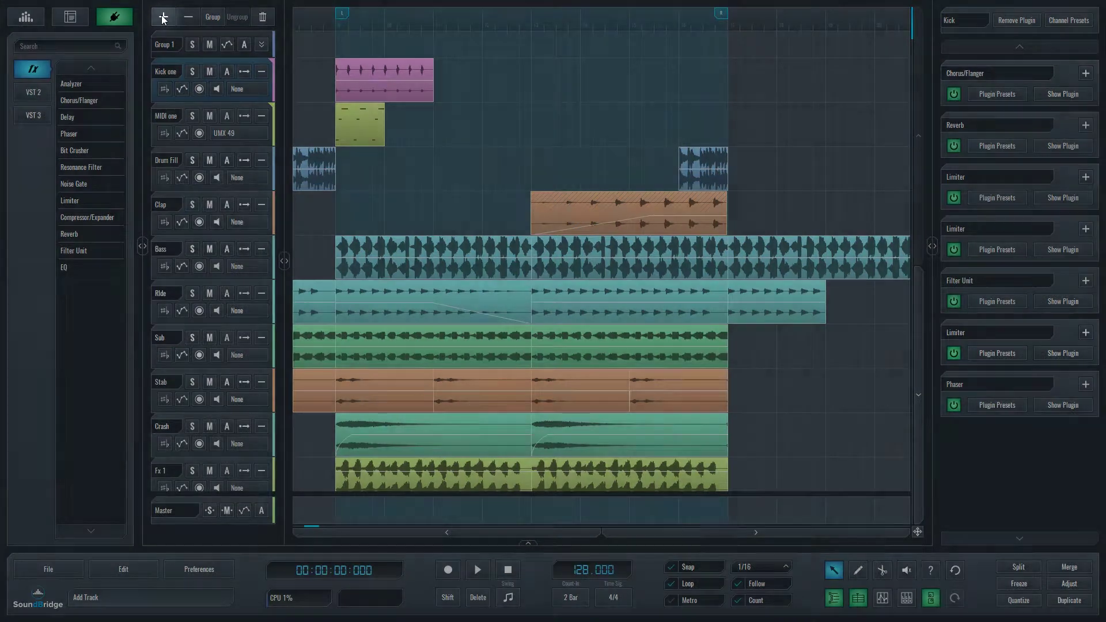
pyautogui.click(164, 17)
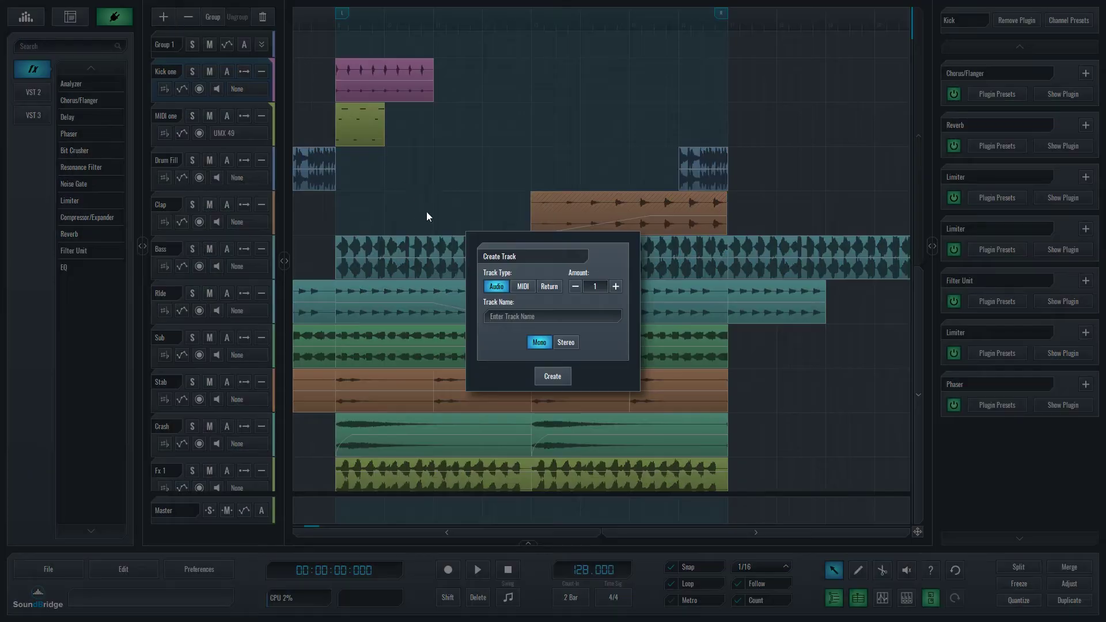
pyautogui.click(522, 286)
pyautogui.click(550, 286)
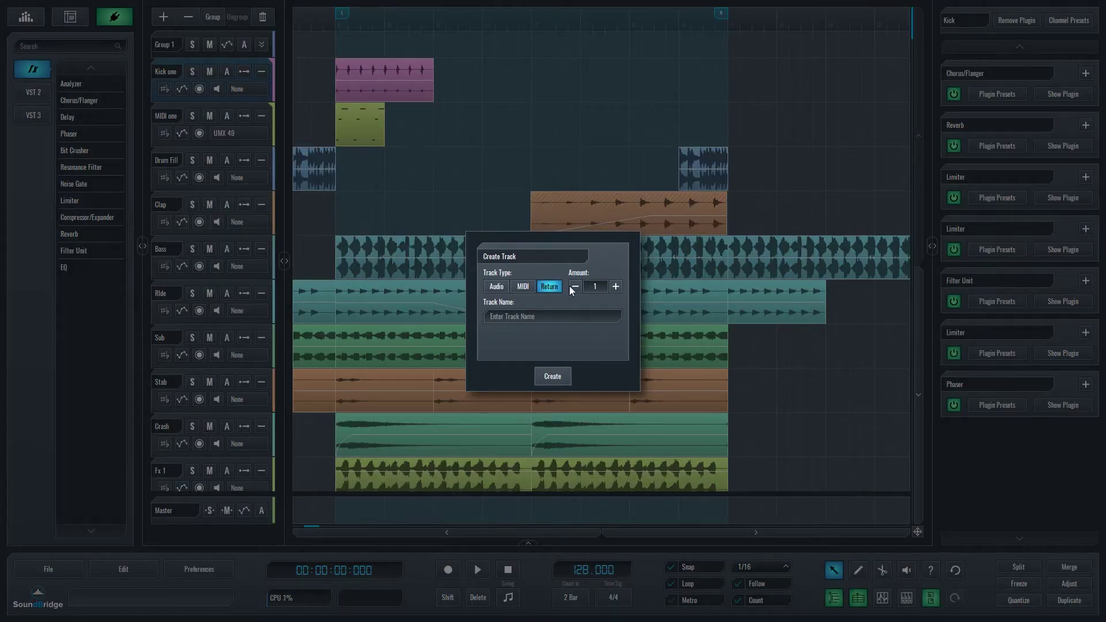
pyautogui.press('Escape')
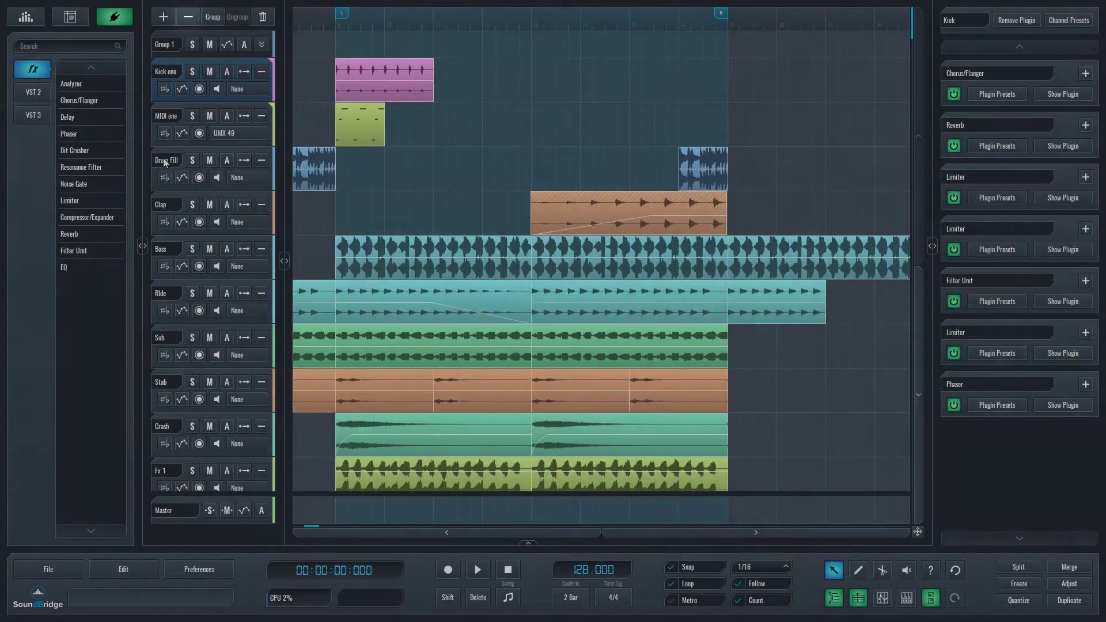
# - Delete the Drum Fill track from the project
pyautogui.click(166, 162)
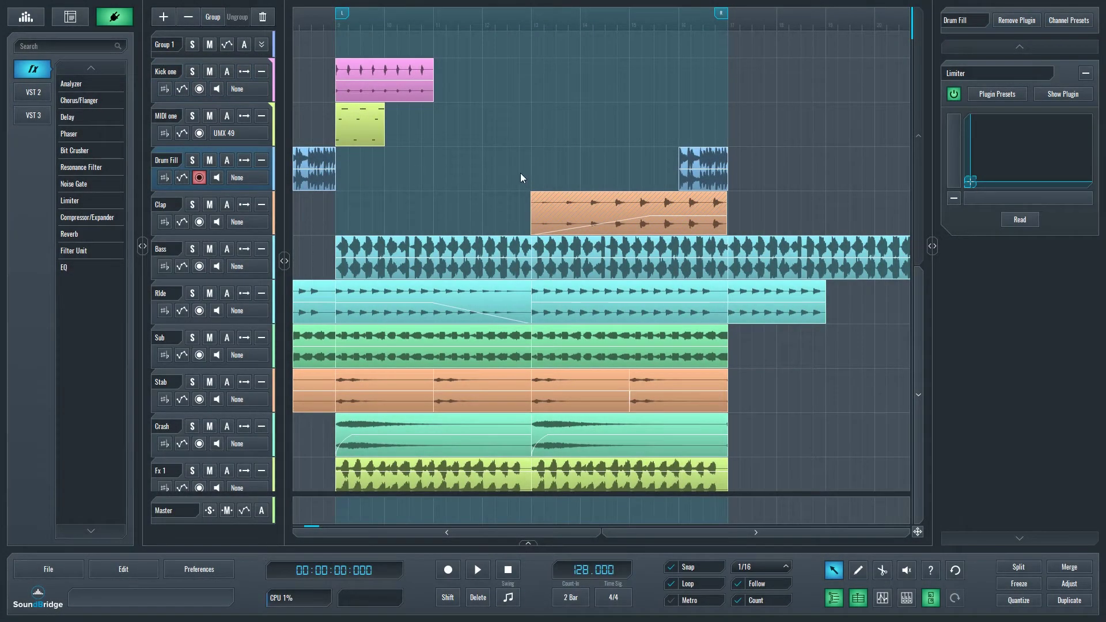
pyautogui.press('Delete')
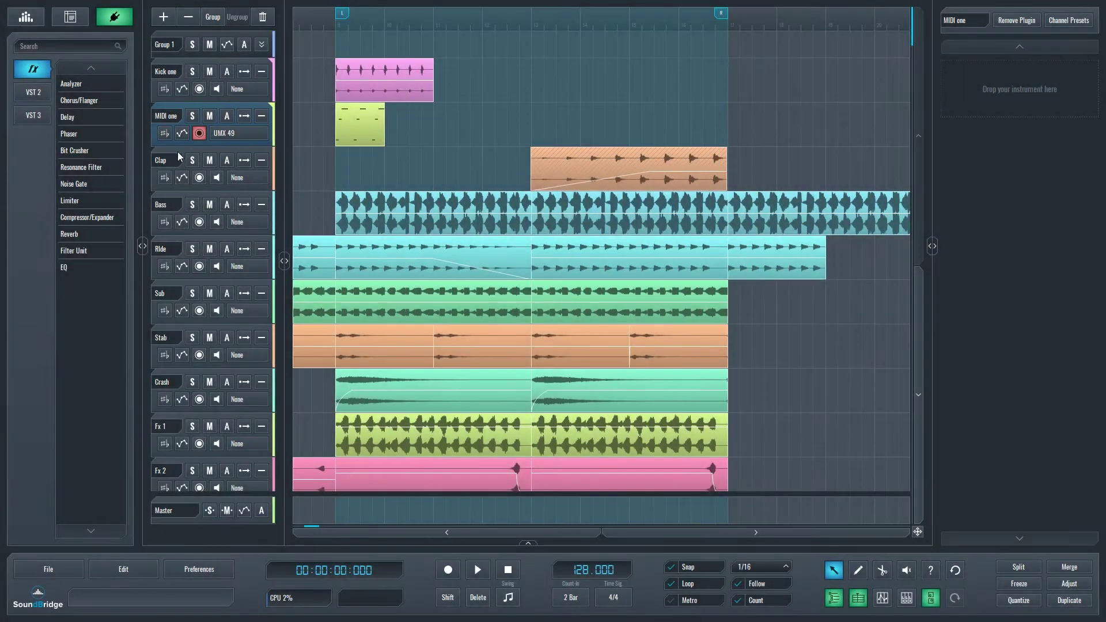
# - Group the Clap, Bass and Ride tracks together
pyautogui.click(177, 154)
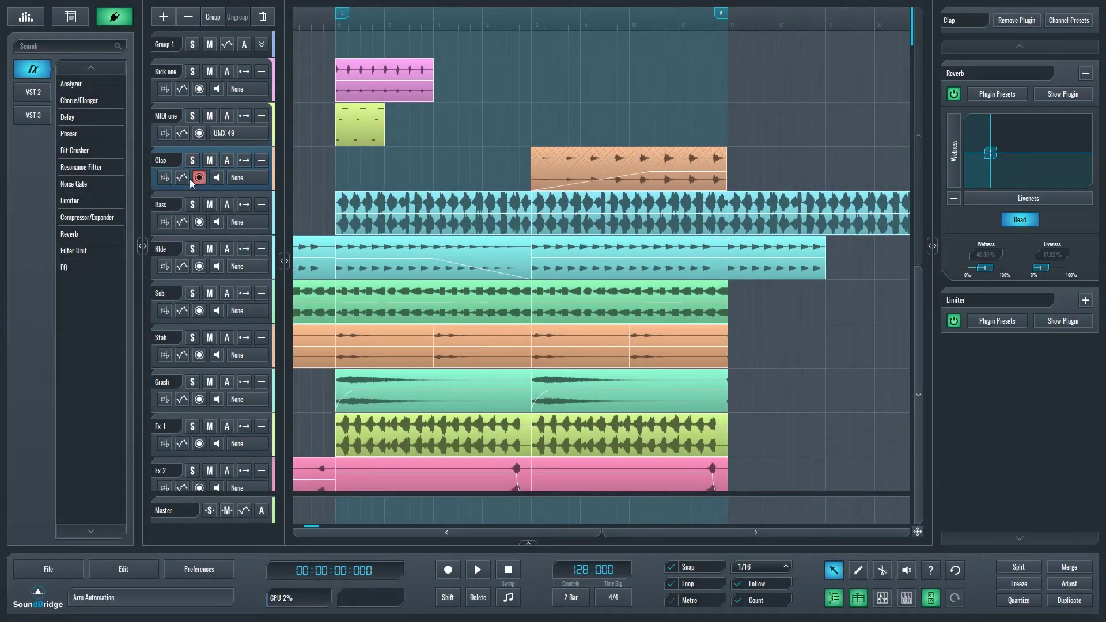
pyautogui.click(158, 205)
pyautogui.keyDown('shift'); pyautogui.click(162, 249); pyautogui.keyUp('shift')
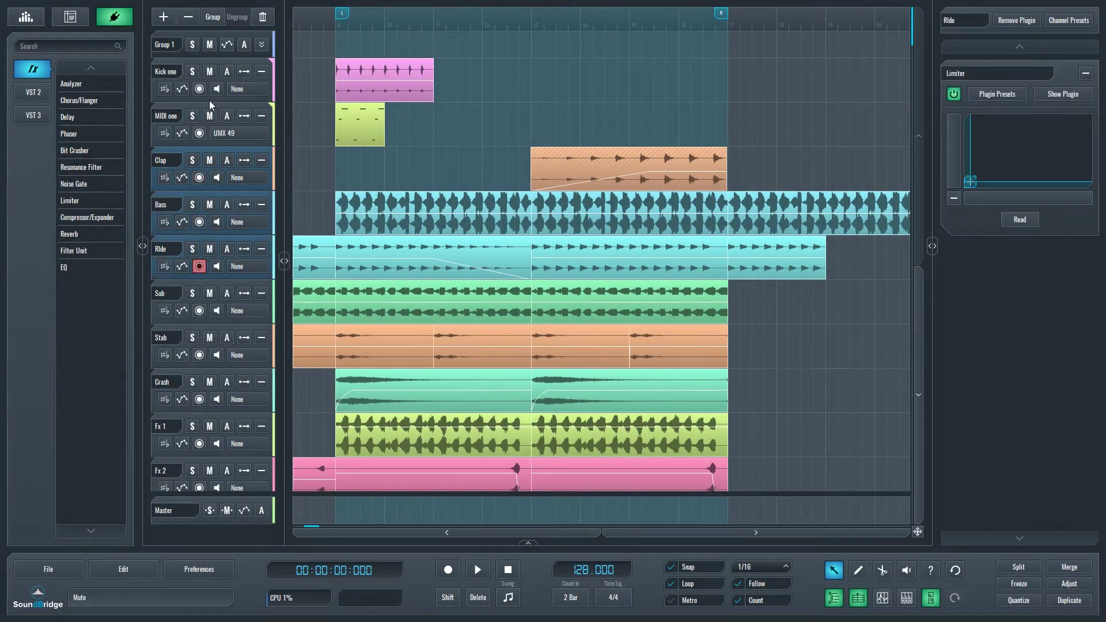
pyautogui.click(212, 16)
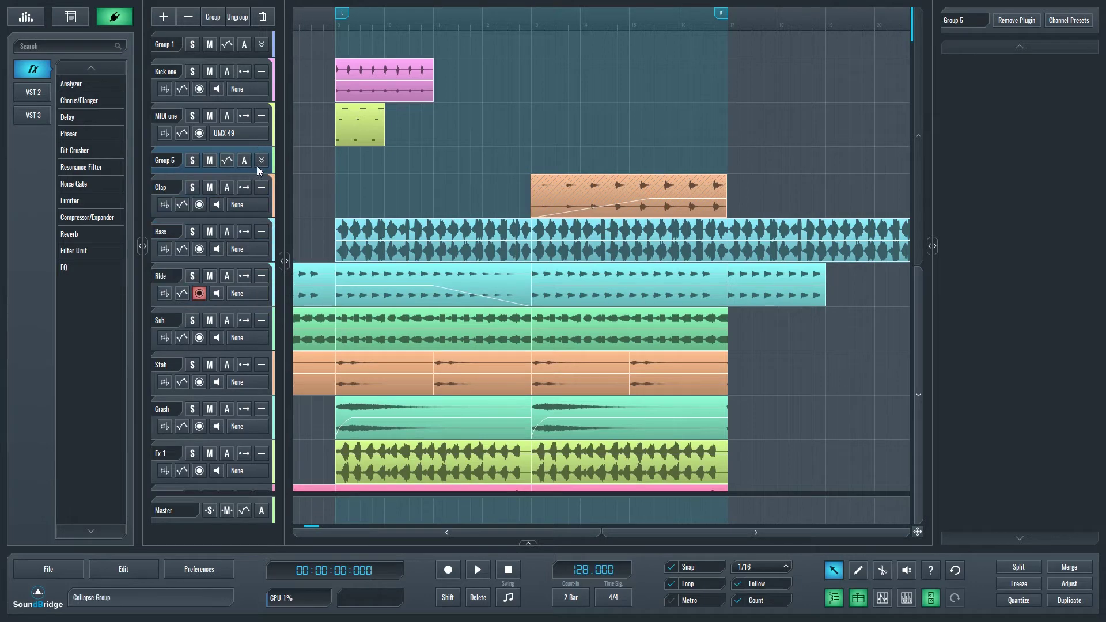
# - Ungroup the group that contains the Clap, Bass and Ride tracks
pyautogui.moveTo(168, 317); pyautogui.dragTo(163, 342)
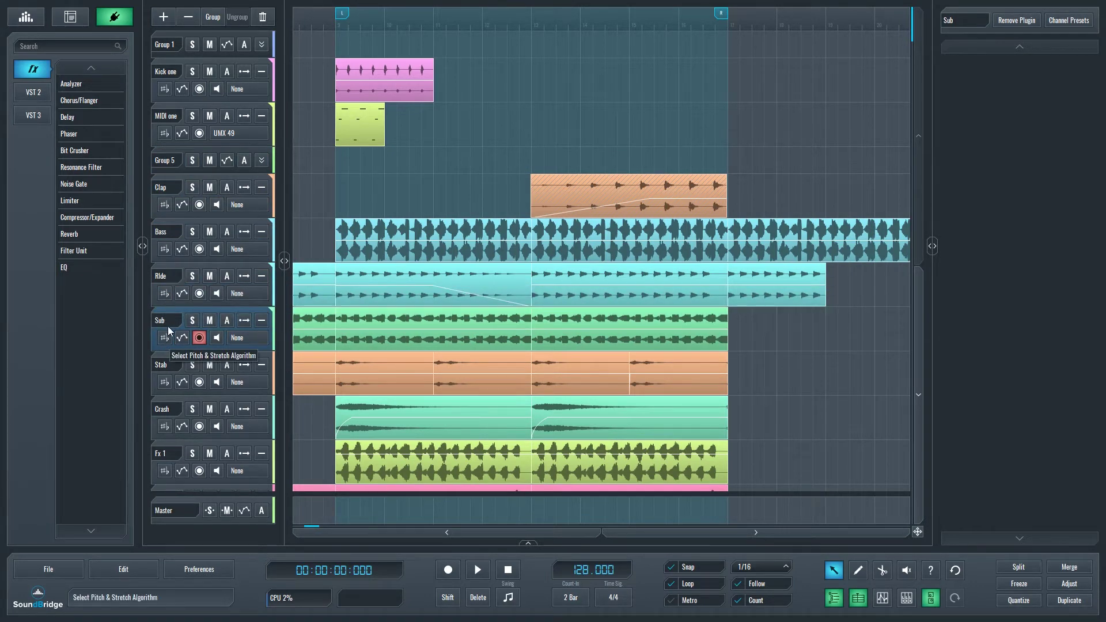
pyautogui.click(171, 276)
pyautogui.click(166, 223)
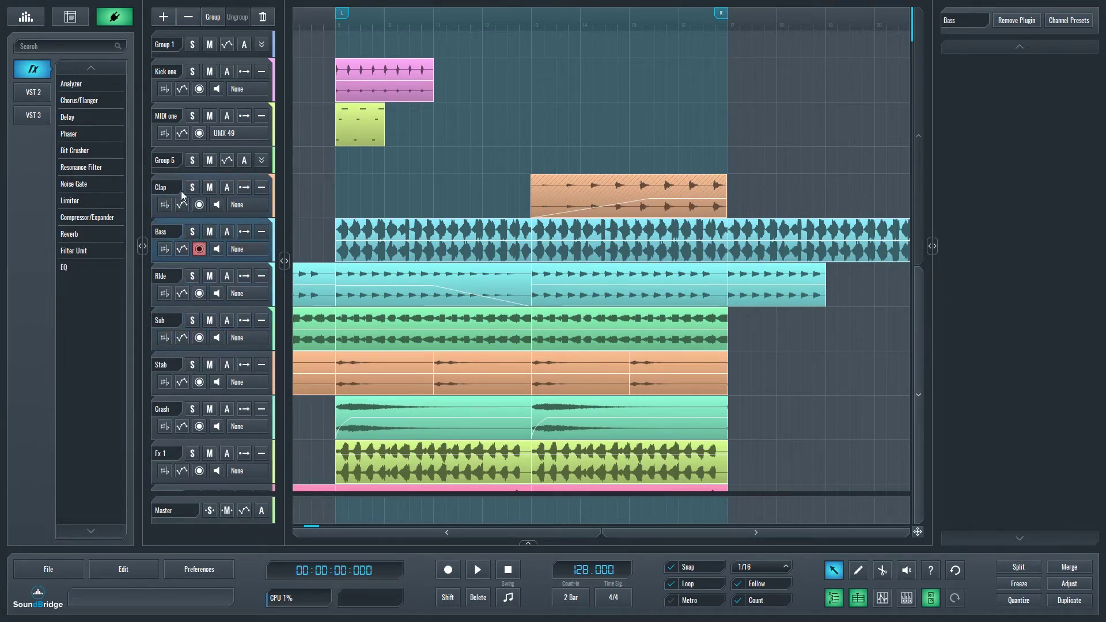
pyautogui.click(169, 163)
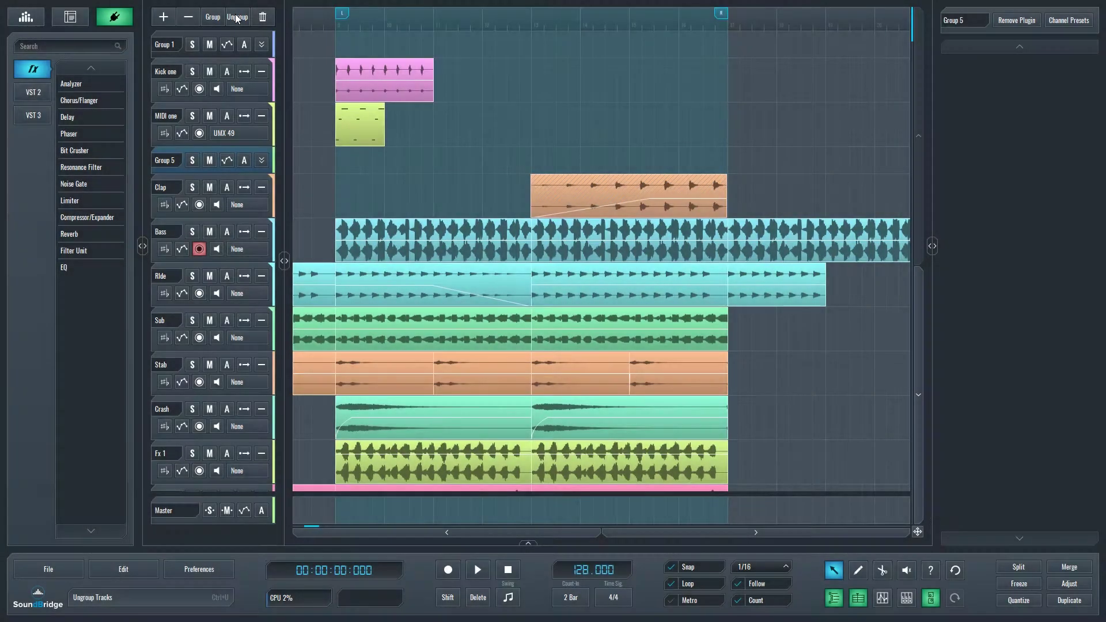
pyautogui.click(236, 17)
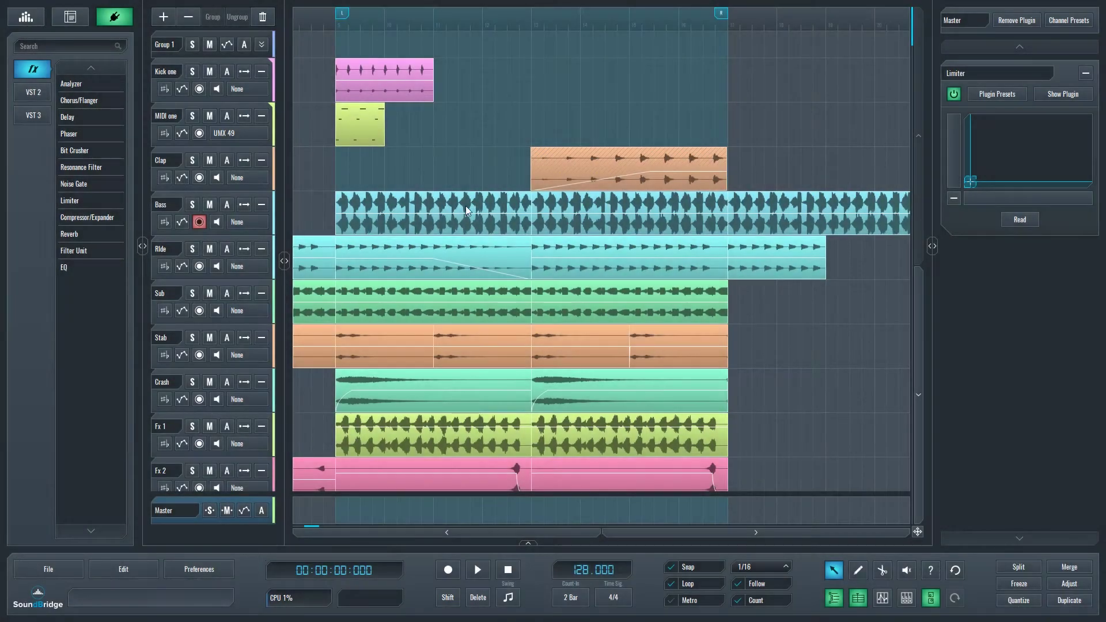
# - Delete the Bass and Ride clips that fill the first half of the loop region
pyautogui.click(466, 210)
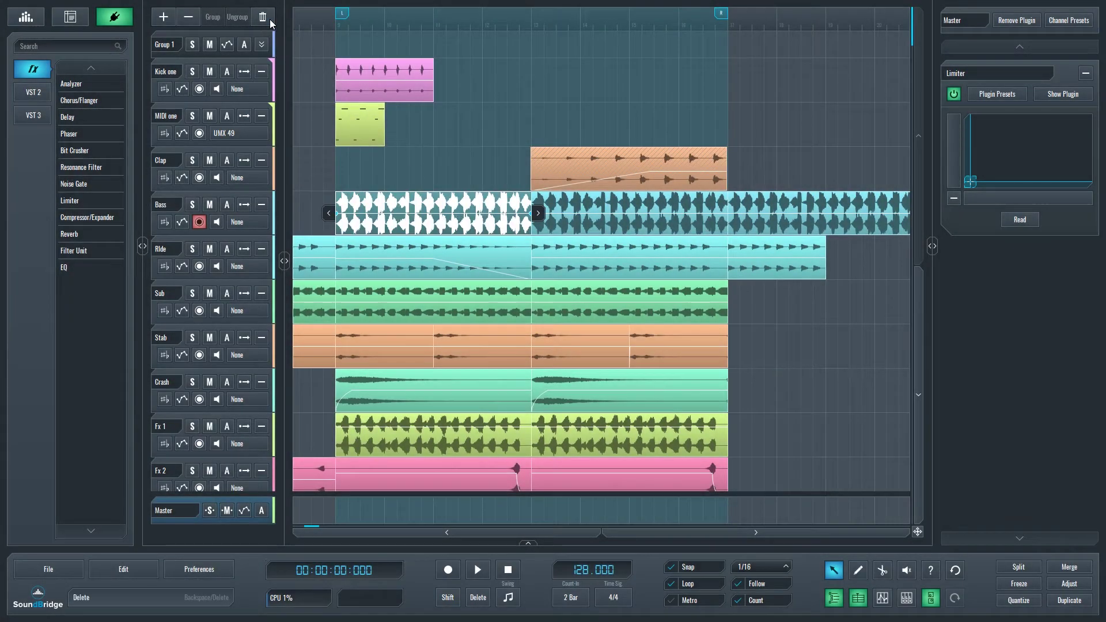
pyautogui.press('Delete')
pyautogui.click(423, 274)
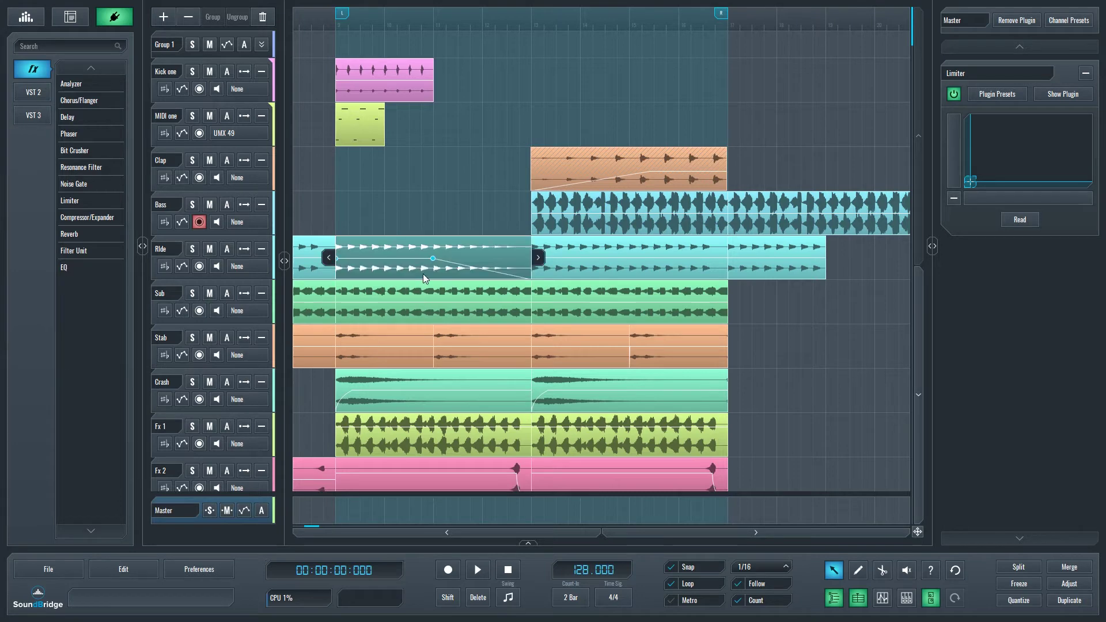
pyautogui.click(478, 598)
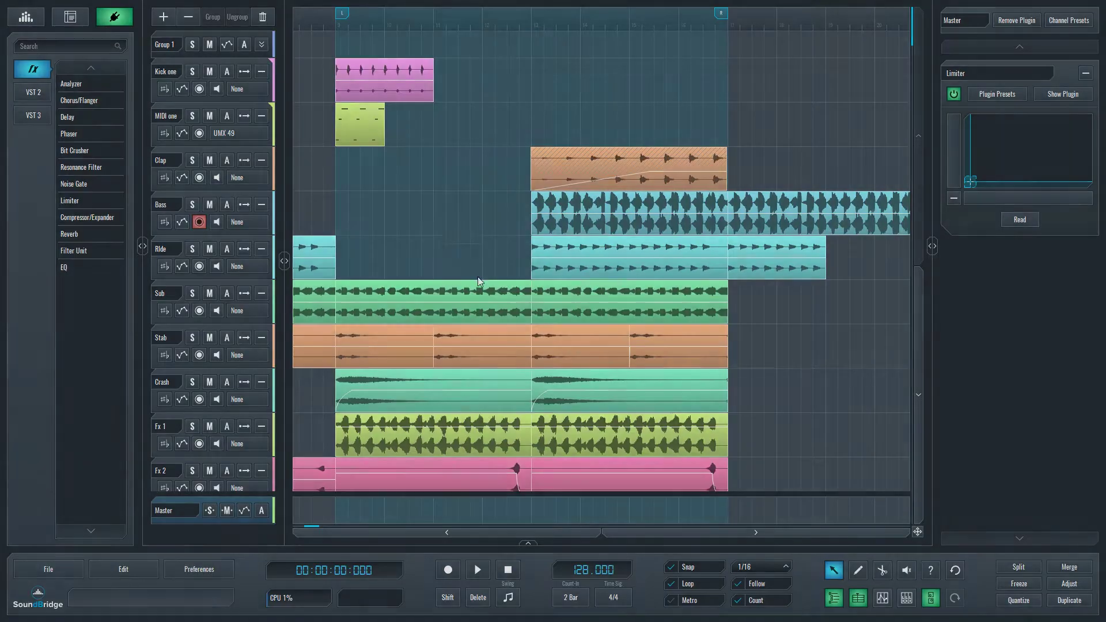
pyautogui.hscroll(3, 579, 532)
pyautogui.hscroll(-4, 580, 532)
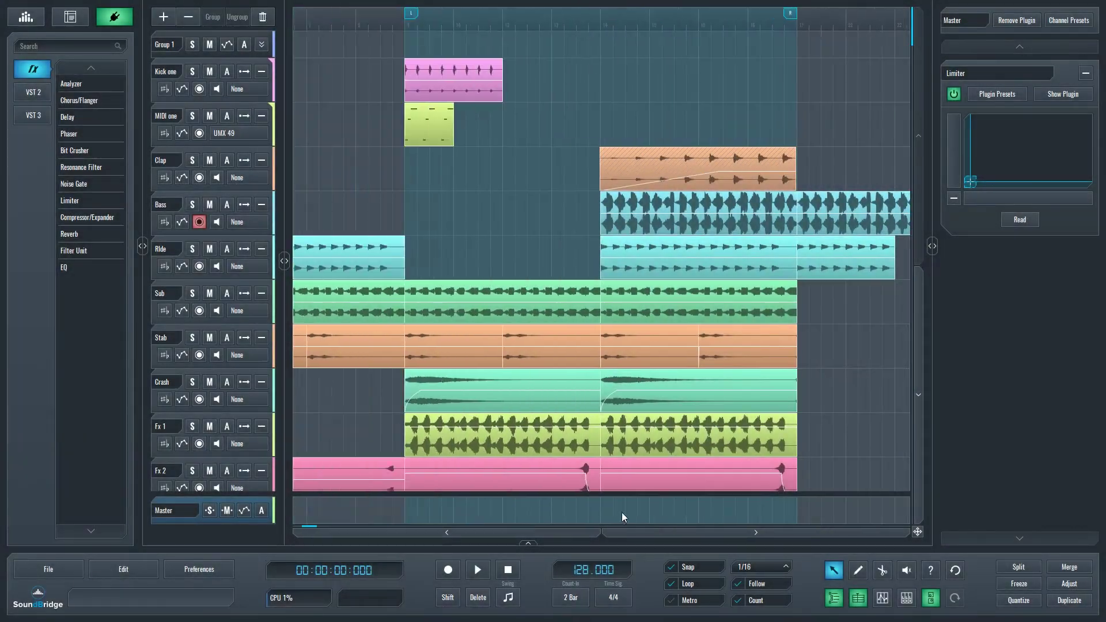
pyautogui.scroll(-2, 921, 358)
pyautogui.scroll(2, 915, 192)
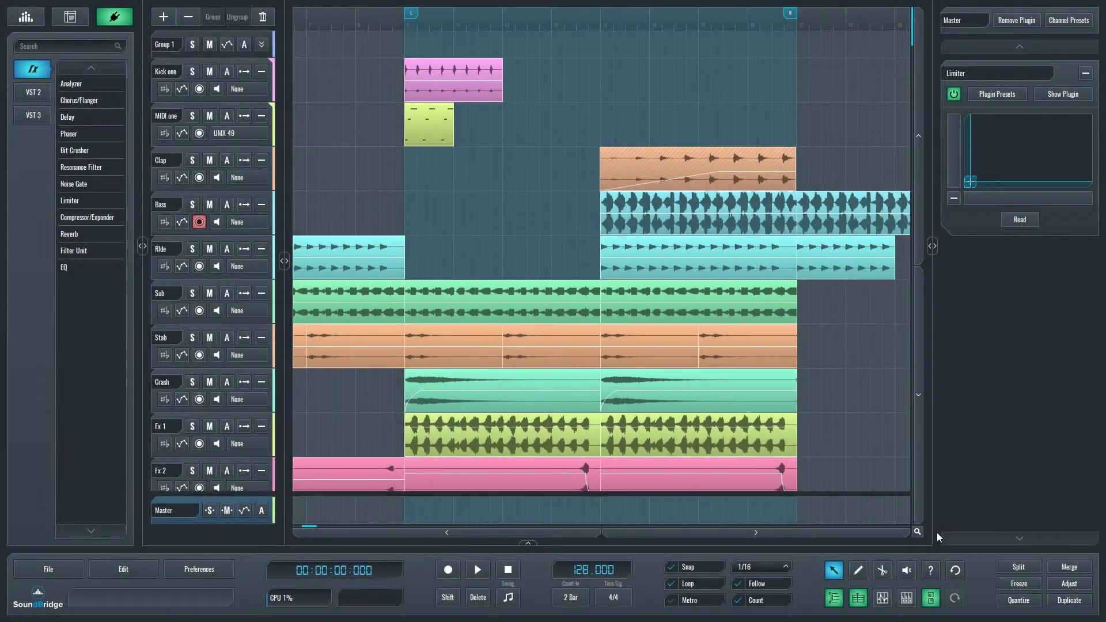
pyautogui.moveTo(921, 187); pyautogui.dragTo(930, 214)
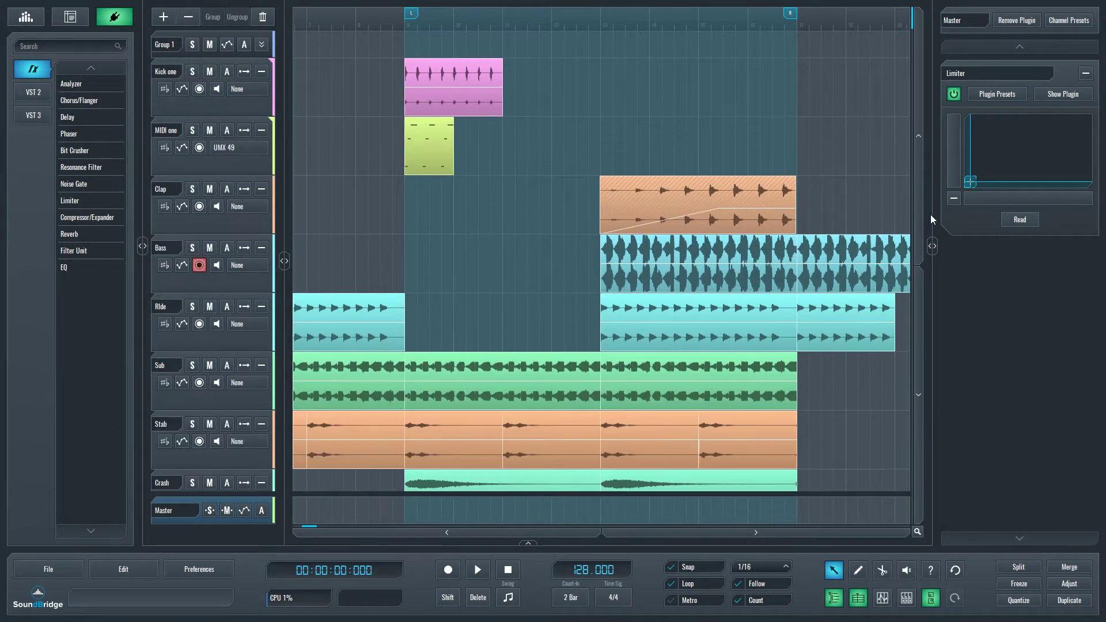
pyautogui.scroll(-2, 921, 315)
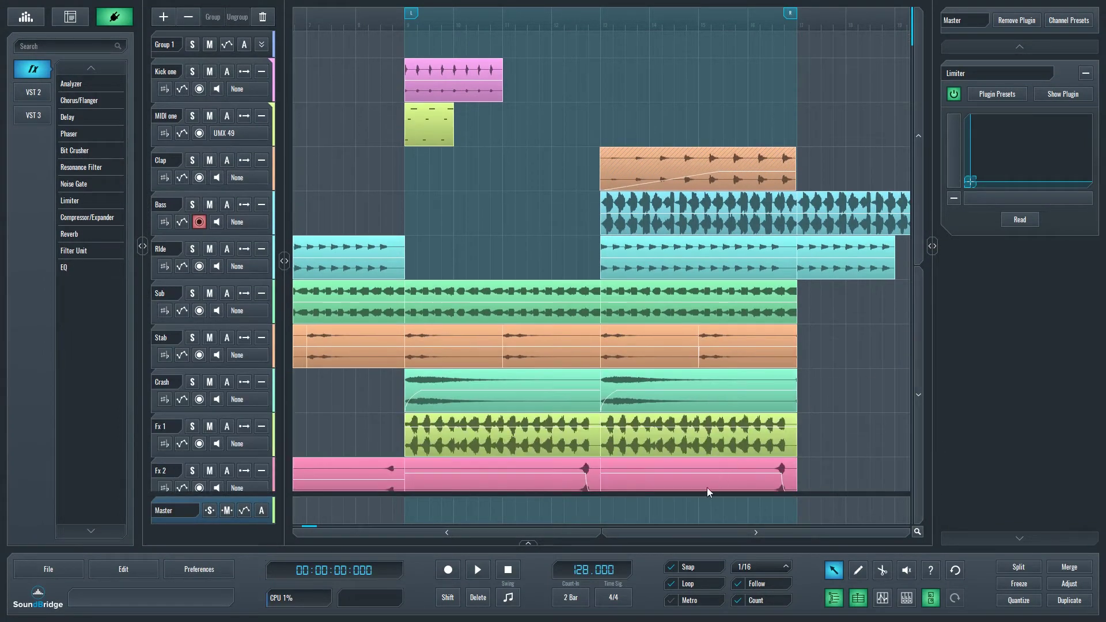
pyautogui.scroll(2, 666, 534)
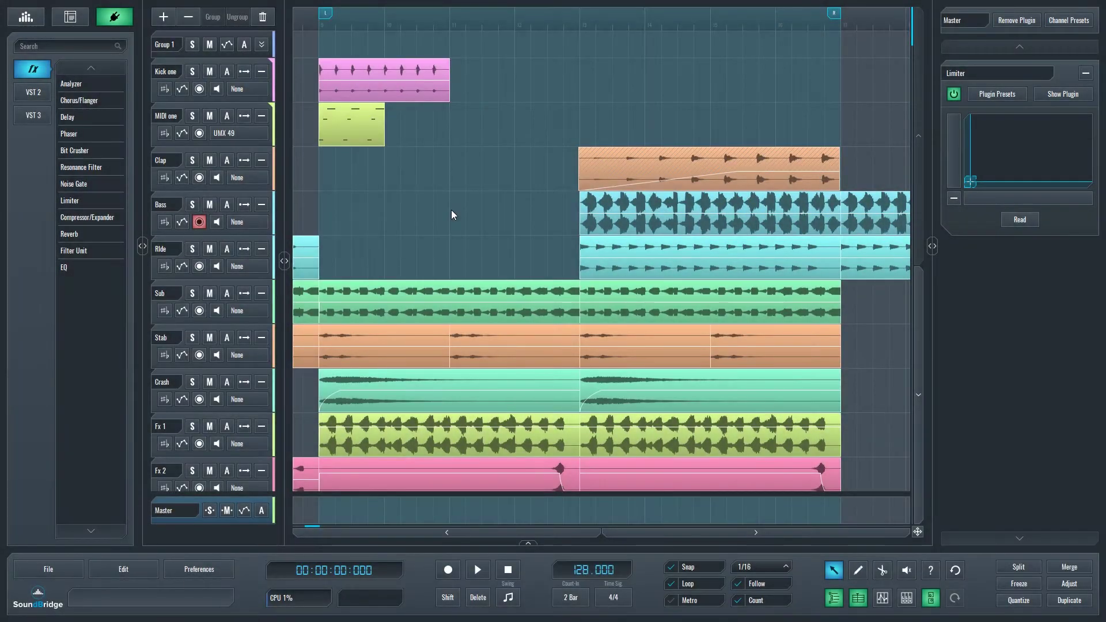
# - Try out the mute and solo switches on the Kick one track
pyautogui.click(210, 72)
pyautogui.click(192, 72)
pyautogui.click(192, 71)
# - Show the automation lanes of the Kick one track and bypass the Return 17 and Return 18 send lanes
pyautogui.click(228, 72)
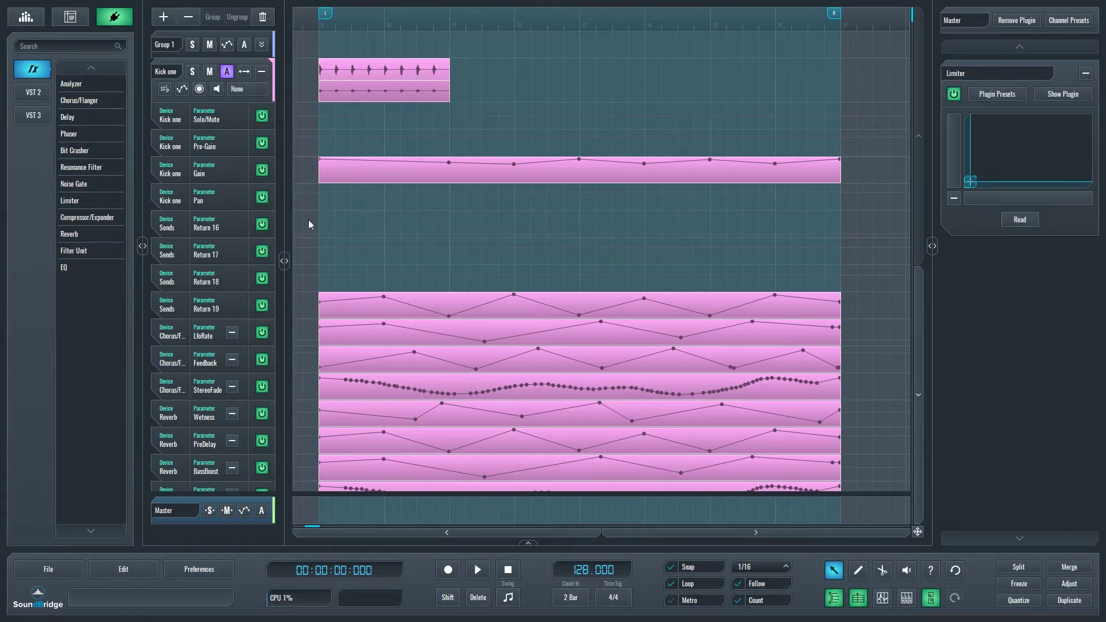
pyautogui.click(261, 251)
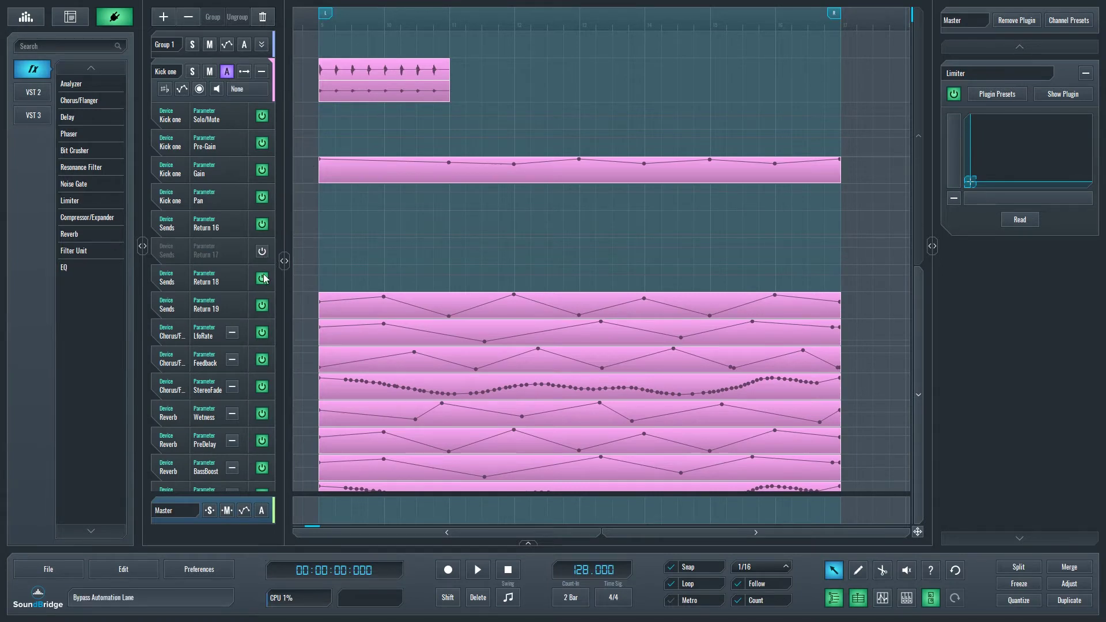
pyautogui.click(262, 278)
pyautogui.click(261, 224)
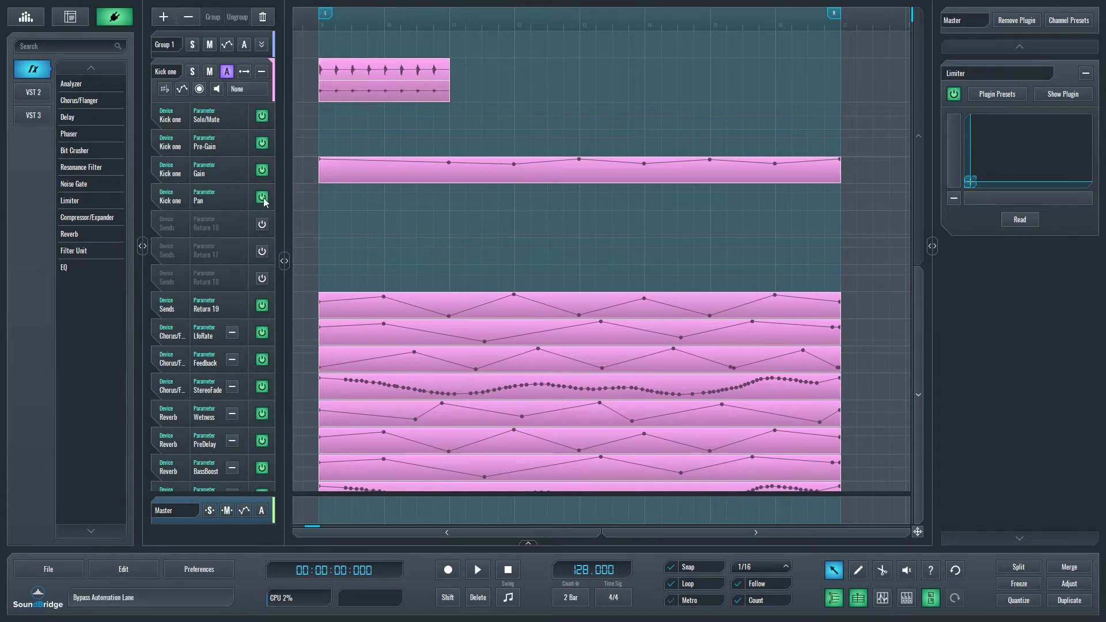
pyautogui.click(262, 197)
pyautogui.click(262, 197)
pyautogui.click(261, 224)
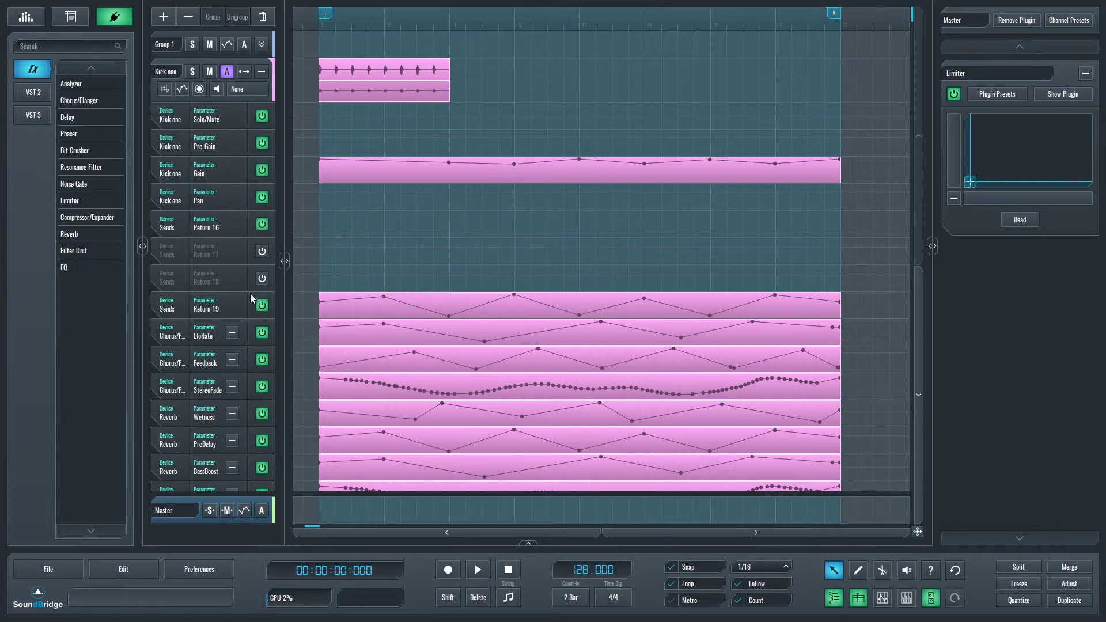
# - Remove the Chorus/Flanger Feedback and Reverb Wetness automation lanes from Kick one and hide its lanes
pyautogui.click(231, 361)
pyautogui.click(233, 390)
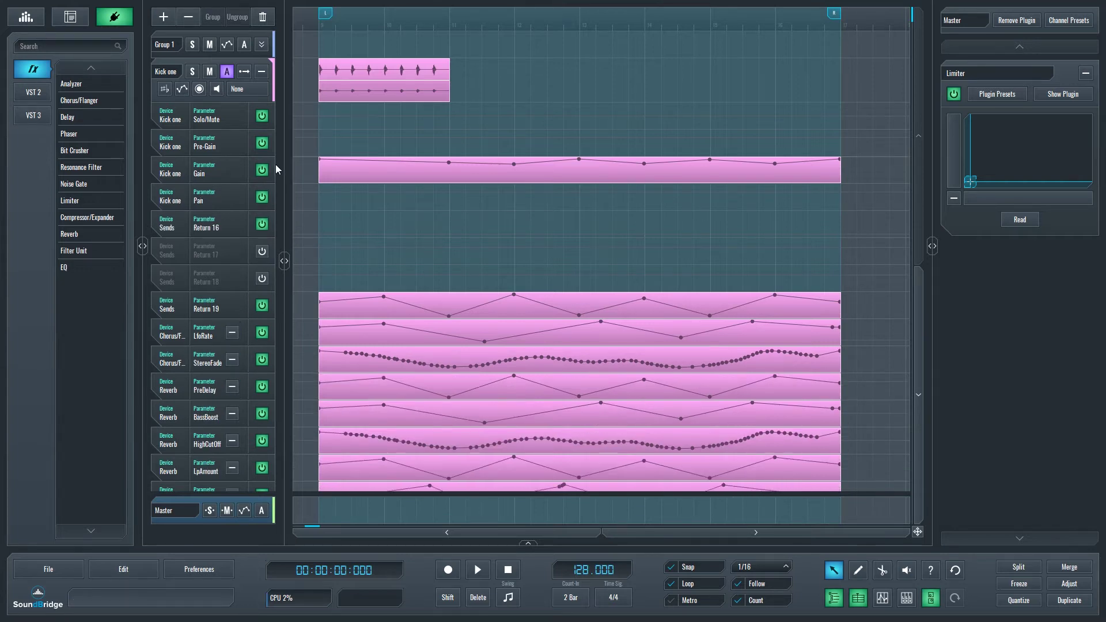
pyautogui.click(228, 72)
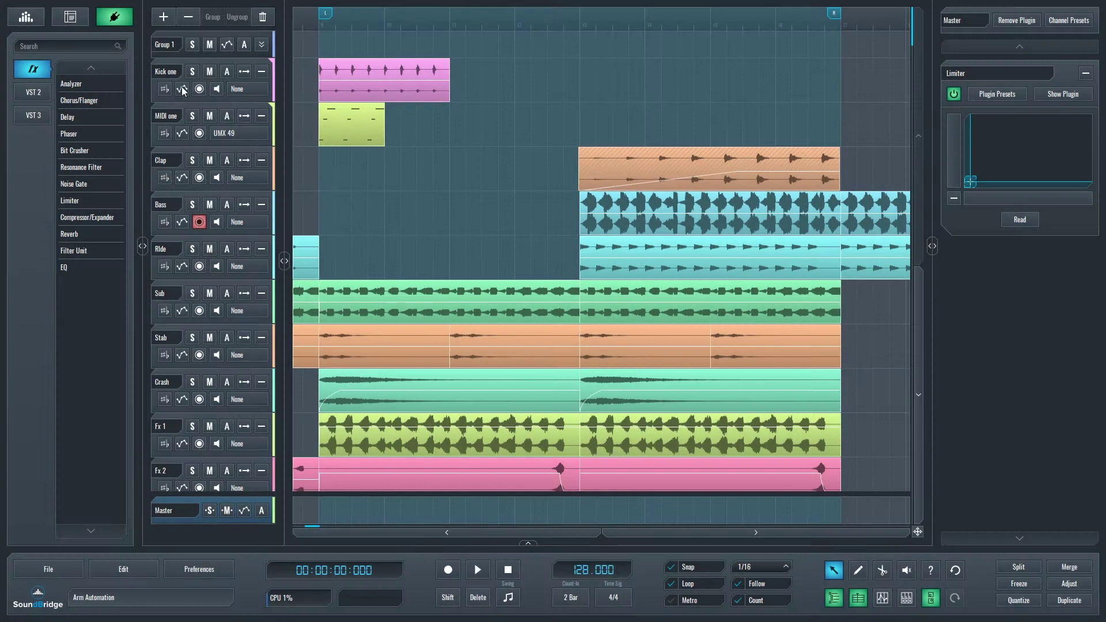
# - Arm automation on the Kick one track and disarm it again
pyautogui.click(182, 89)
pyautogui.click(182, 89)
# - Collapse Group 1 to its compact view and expand it again
pyautogui.click(175, 41)
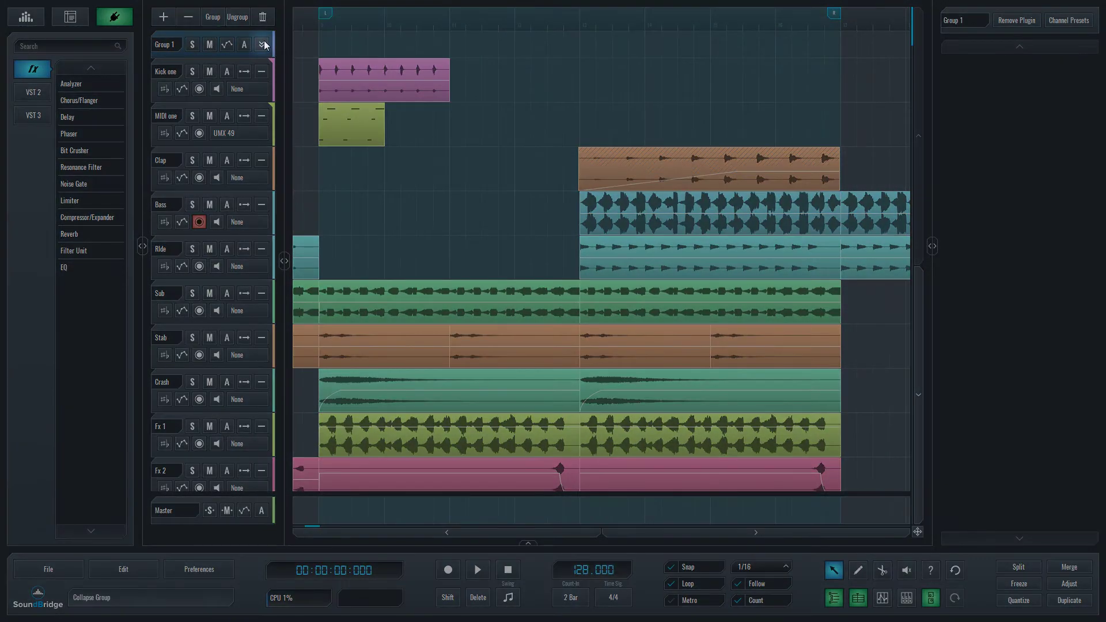
pyautogui.click(264, 42)
pyautogui.click(264, 42)
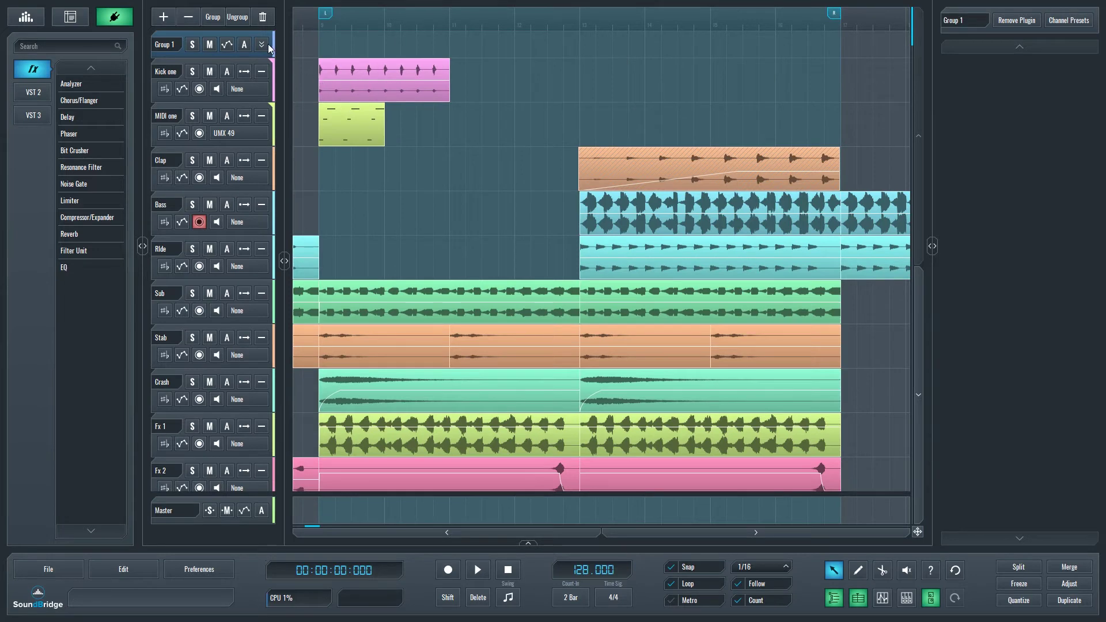
pyautogui.click(265, 43)
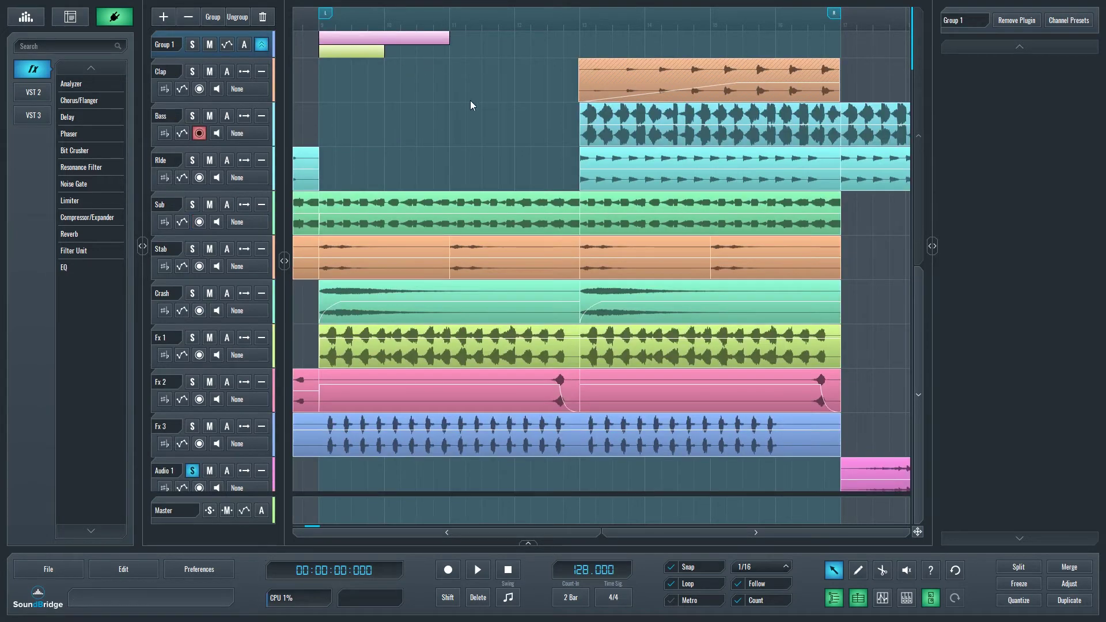
pyautogui.click(262, 45)
# - Set the pitch and stretch algorithm of the Kick one track to Economy
pyautogui.click(175, 73)
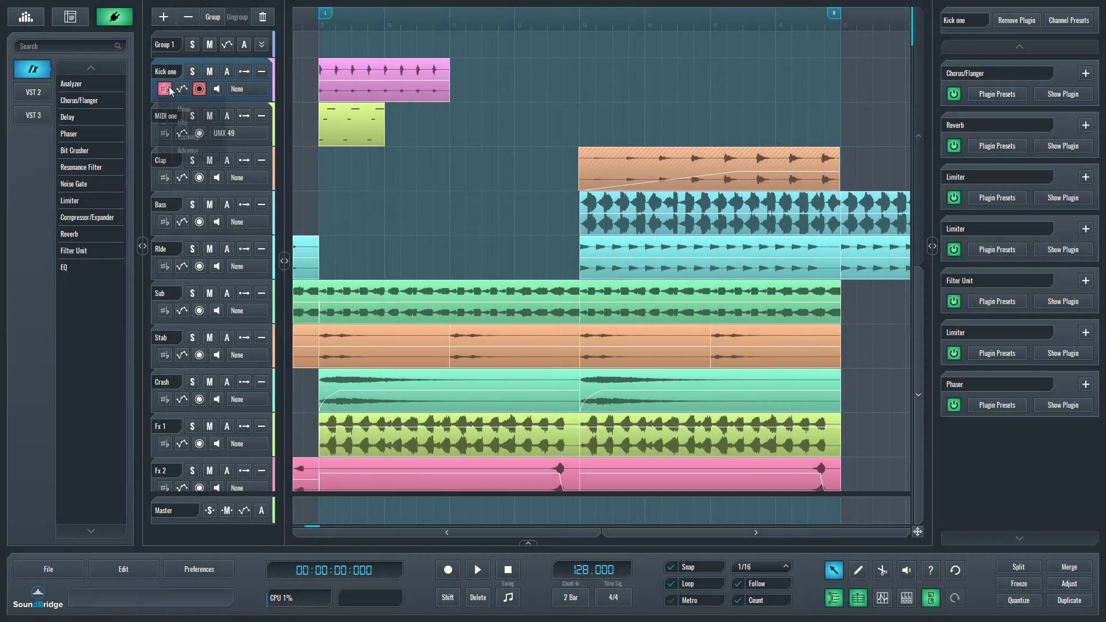
pyautogui.click(169, 88)
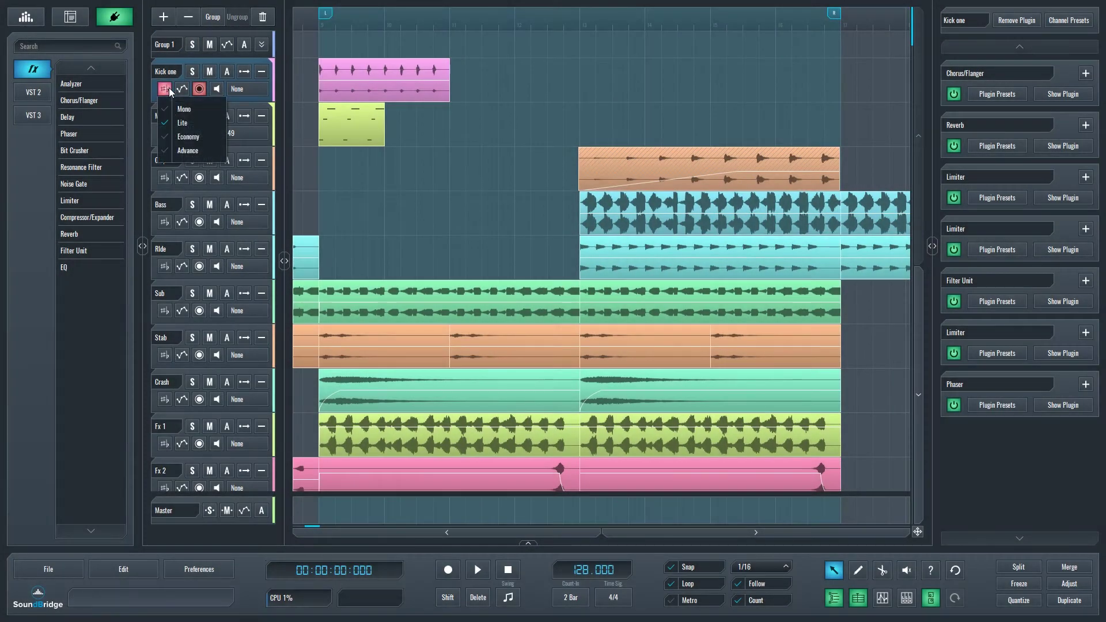
pyautogui.click(182, 138)
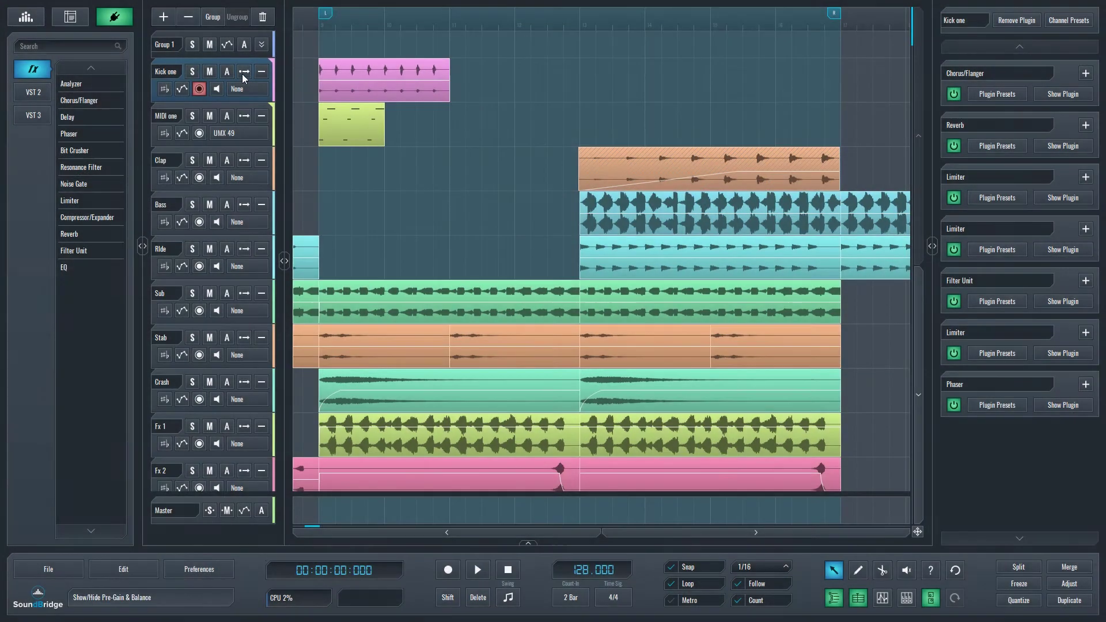
# - Show the pre-gain and balance controls of the Kick one track, try an adjustment, and hide them again
pyautogui.click(246, 73)
pyautogui.moveTo(187, 128); pyautogui.dragTo(176, 140)
pyautogui.click(242, 77)
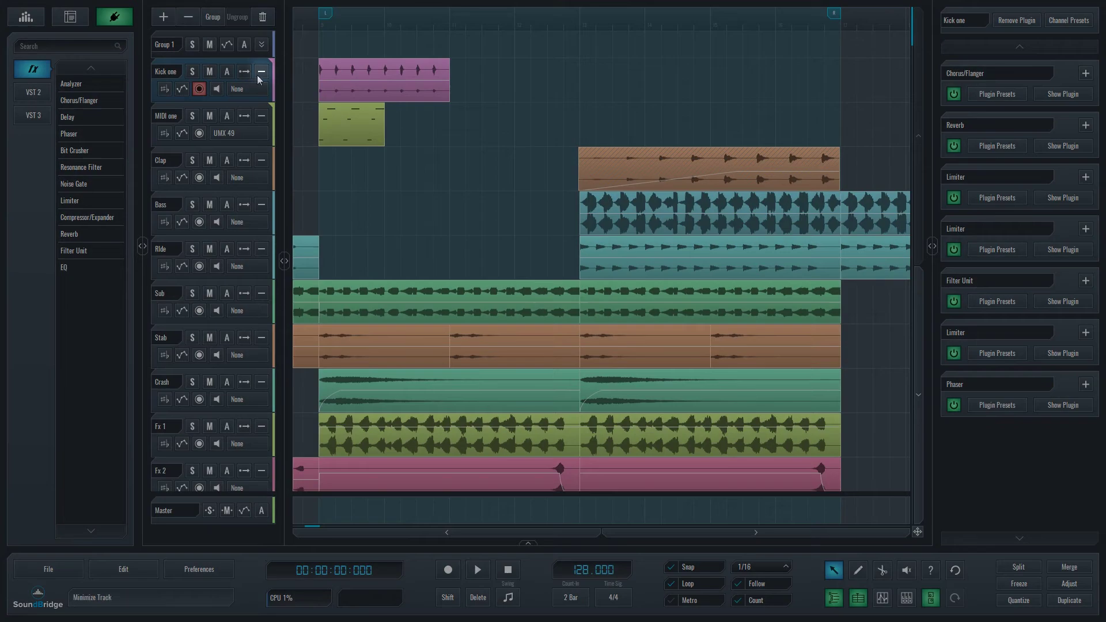
# - Minimize the Kick one track and restore it to full height
pyautogui.click(263, 75)
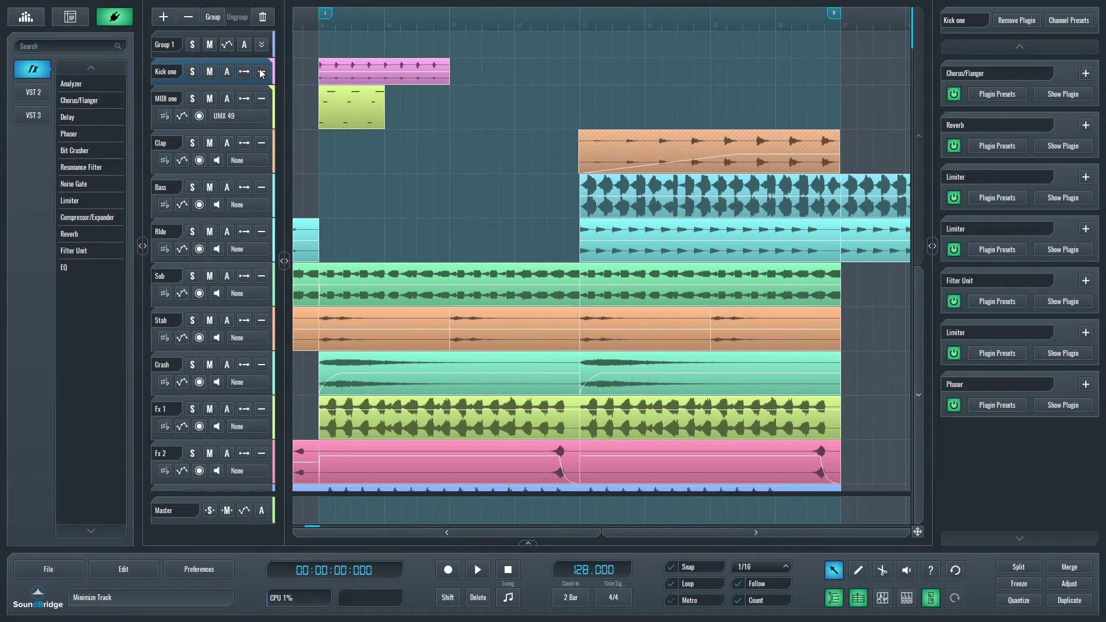
pyautogui.click(262, 71)
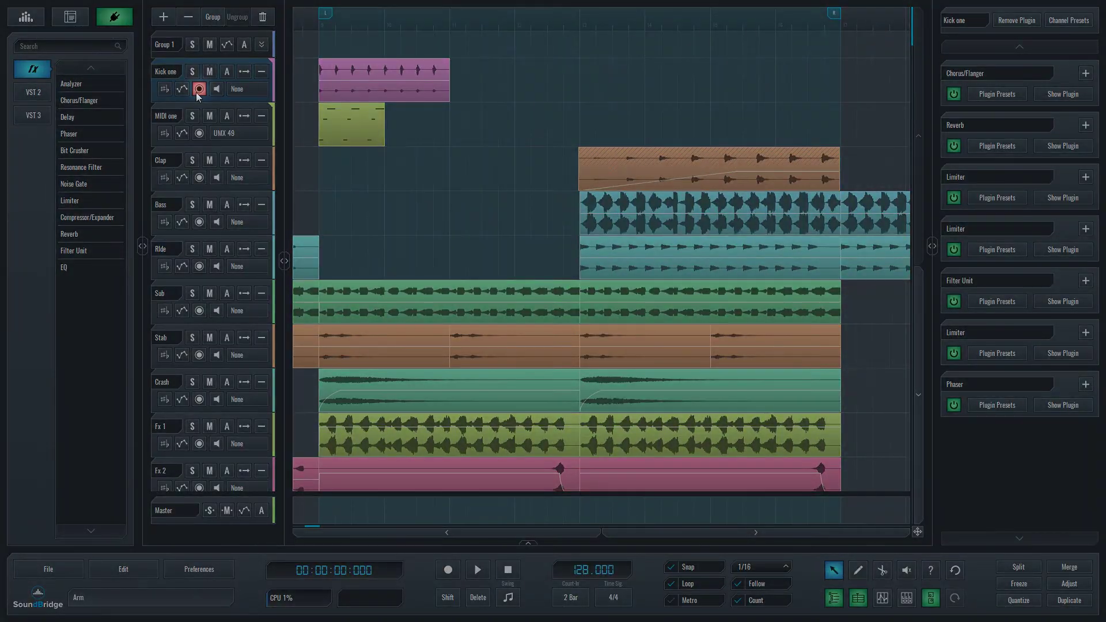
# - Toggle record arming on the Kick one track, leave it armed, and turn on its input monitoring
pyautogui.click(196, 92)
pyautogui.click(196, 91)
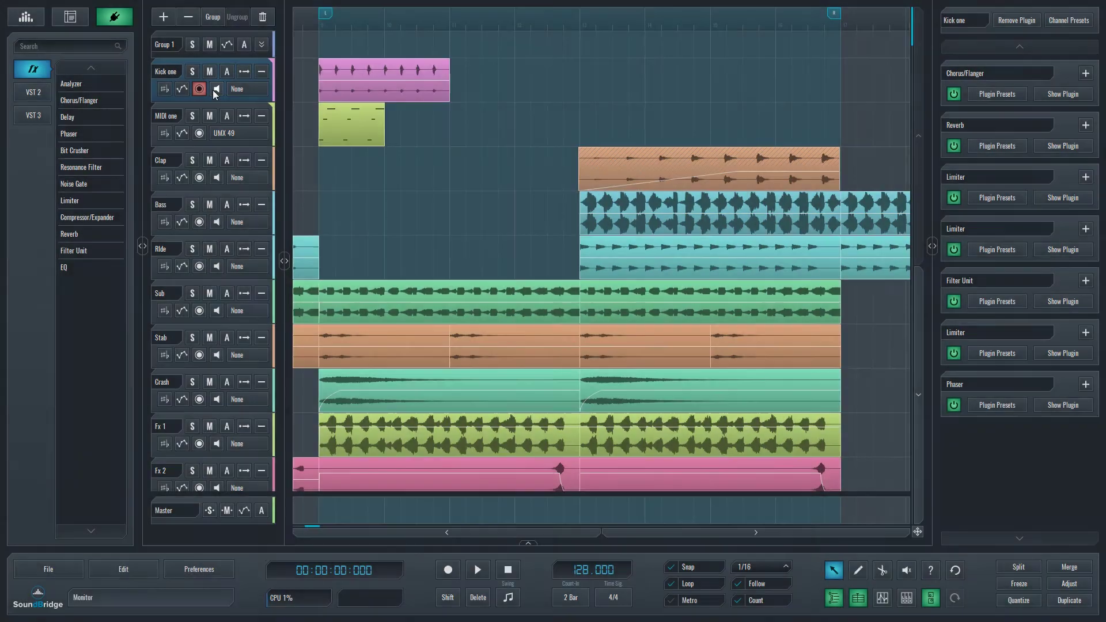
pyautogui.click(216, 89)
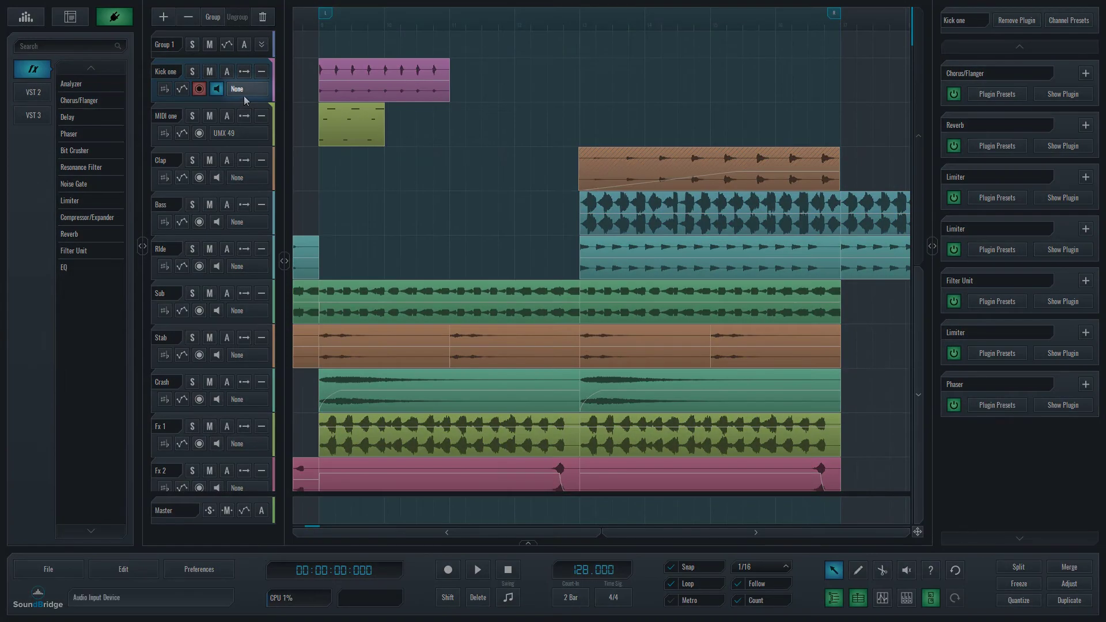
# - Try routing the Kick one track's audio input to External, Headset Microphone, Stereo 1/2, and disarm the track
pyautogui.click(245, 89)
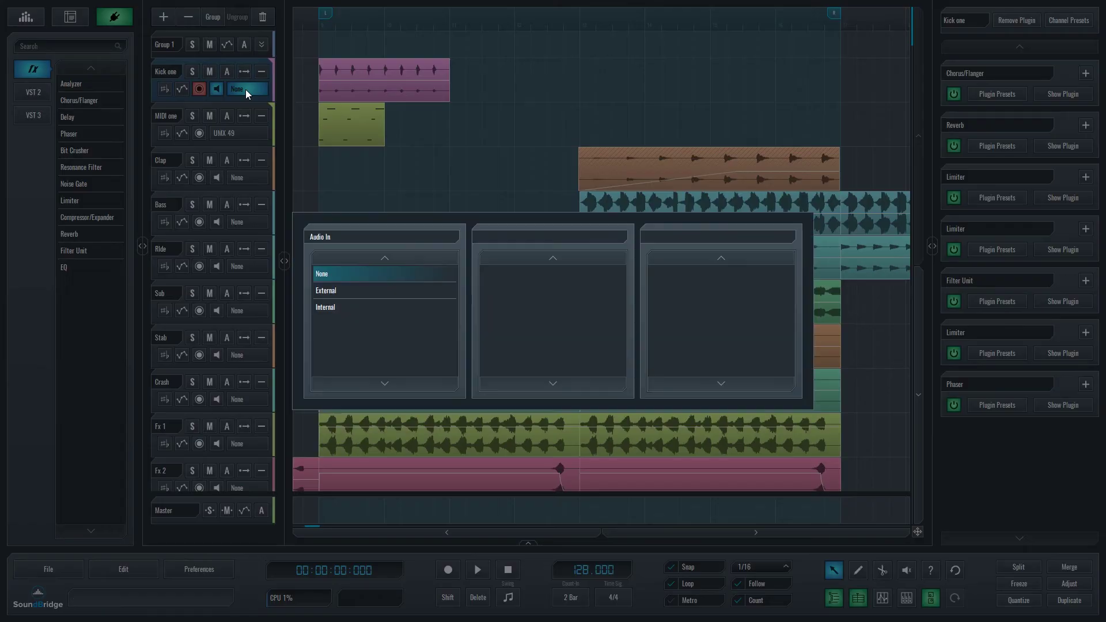
pyautogui.click(364, 290)
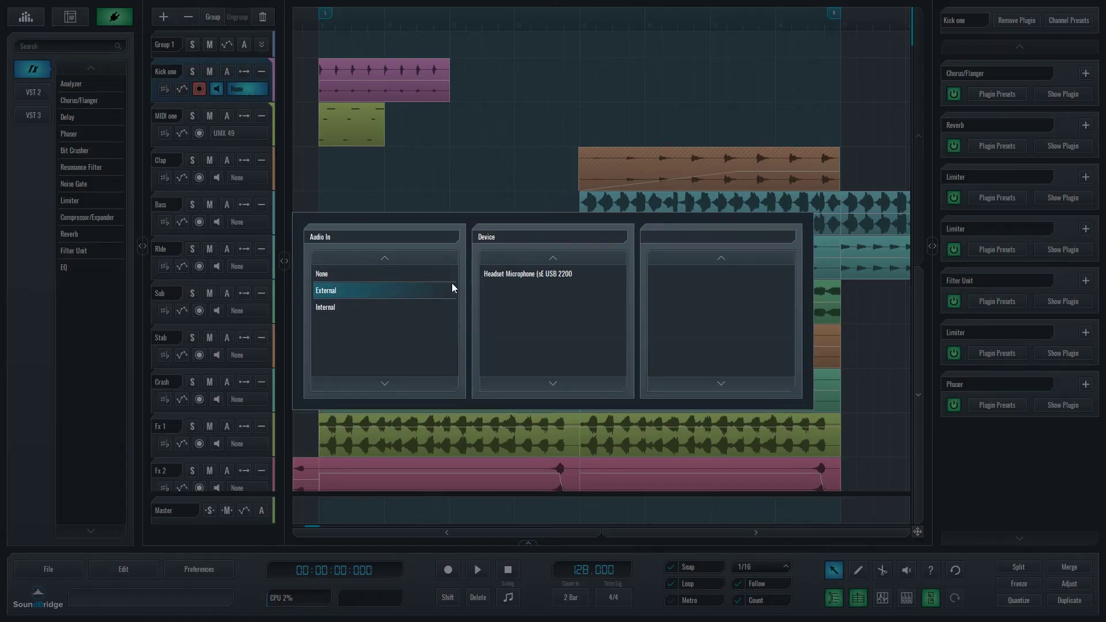
pyautogui.click(510, 279)
pyautogui.click(669, 277)
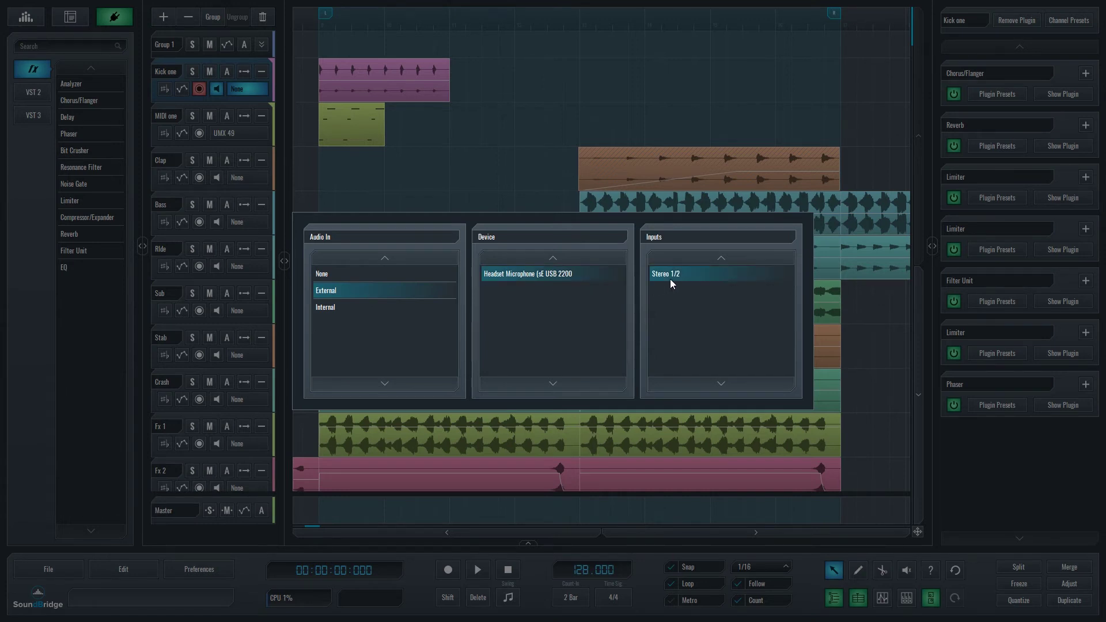
pyautogui.click(518, 164)
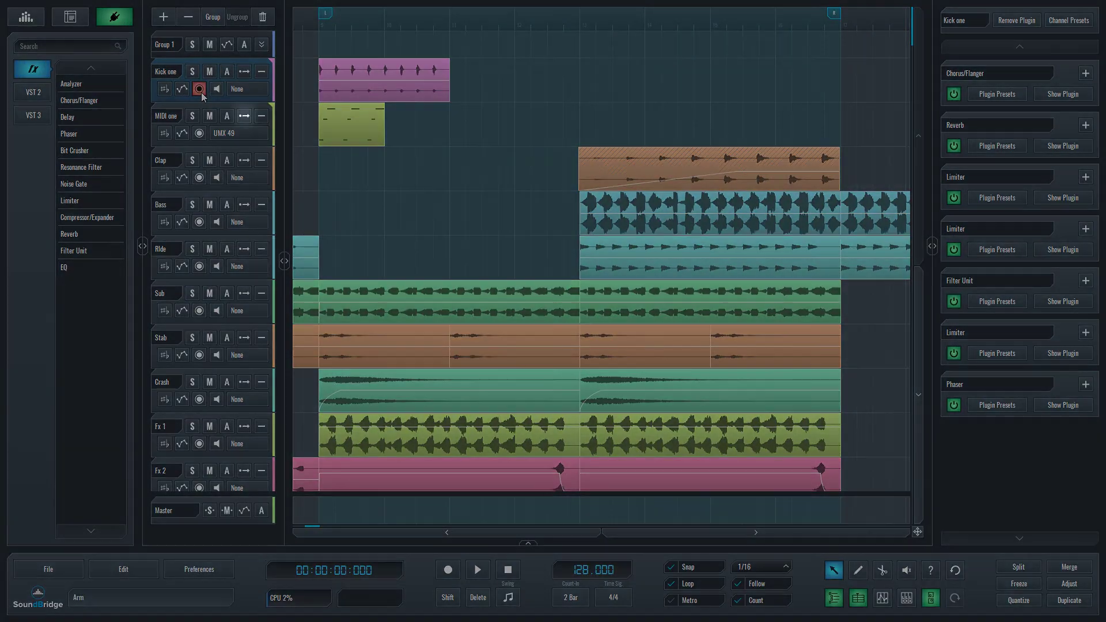
pyautogui.click(200, 90)
# - Turn up the knob in the MIDI one track's pre-gain and balance controls, and minimize and restore the track
pyautogui.click(244, 118)
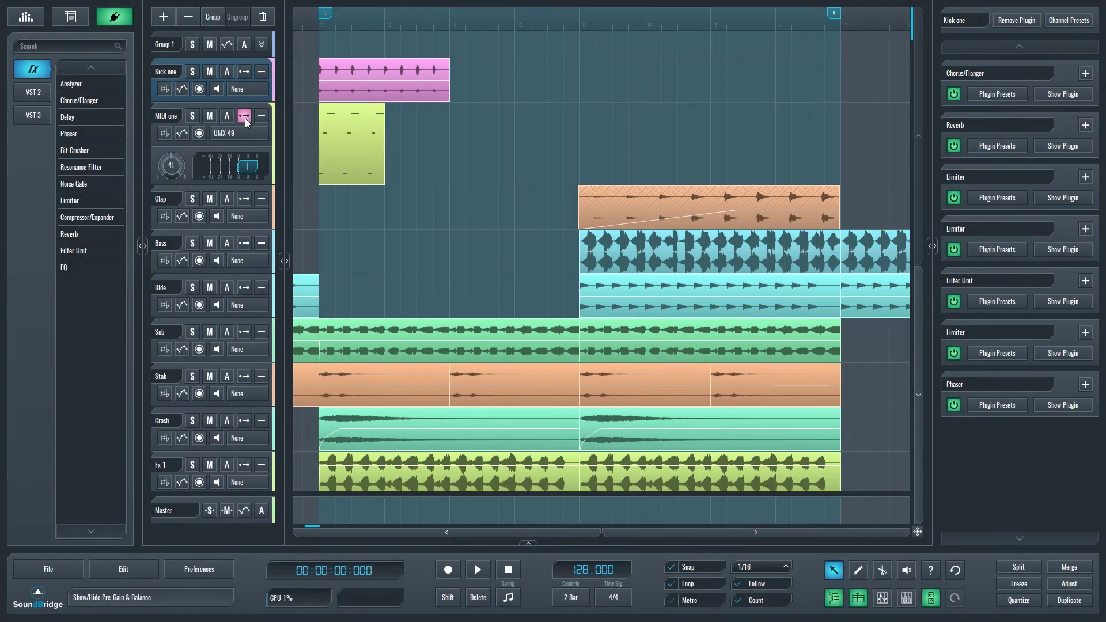
pyautogui.moveTo(171, 165); pyautogui.dragTo(172, 151)
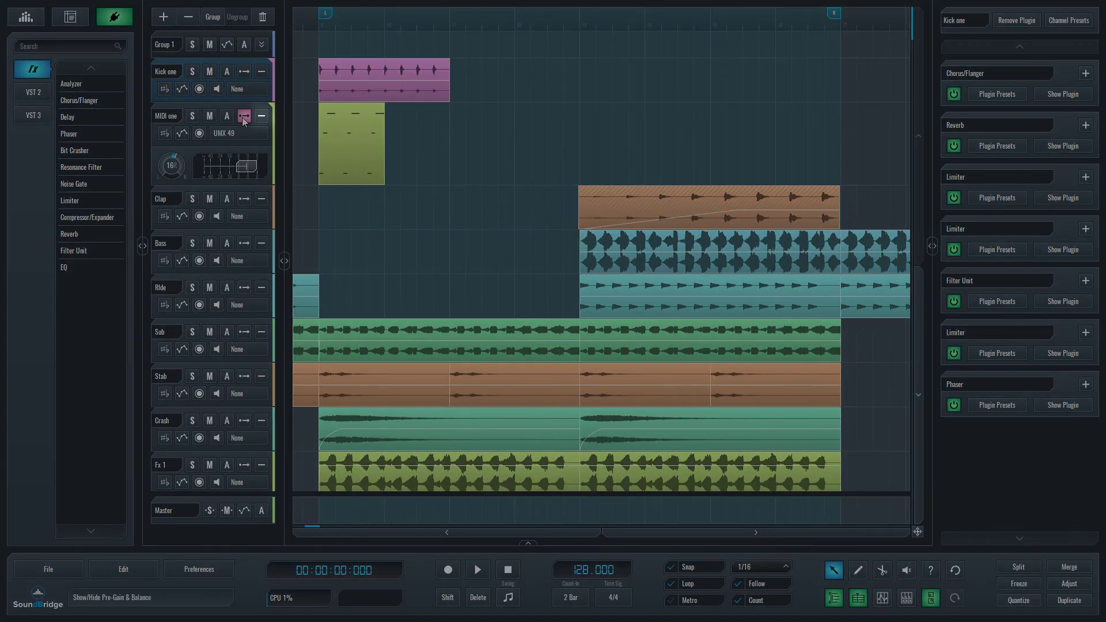
pyautogui.click(261, 117)
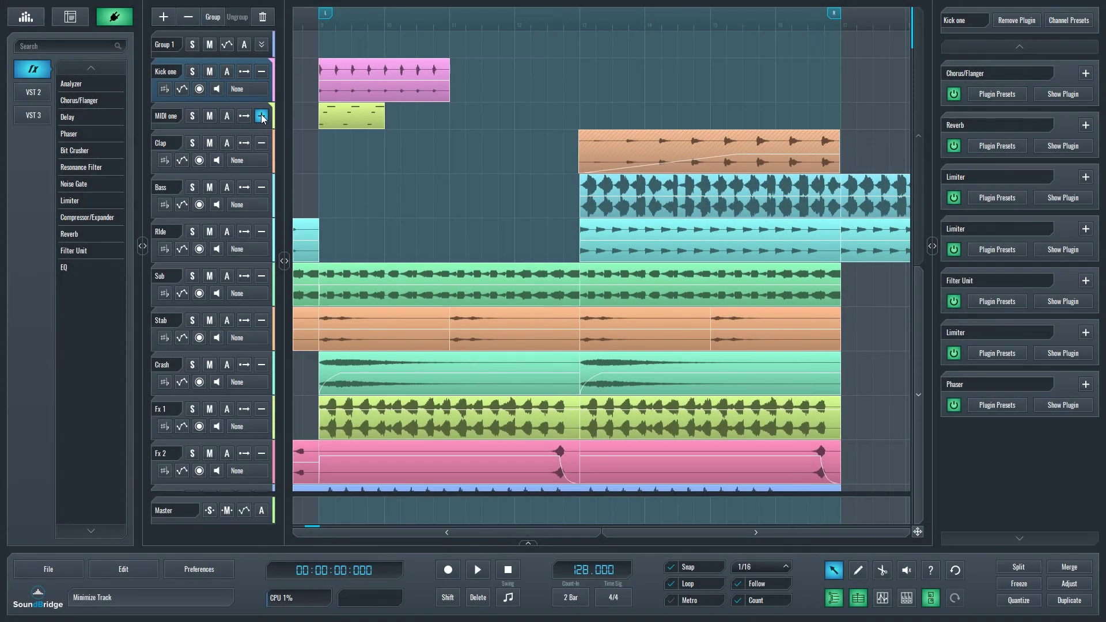
pyautogui.click(261, 116)
# - Arm the MIDI one track for recording and choose UMX 49 as its MIDI input device
pyautogui.click(200, 135)
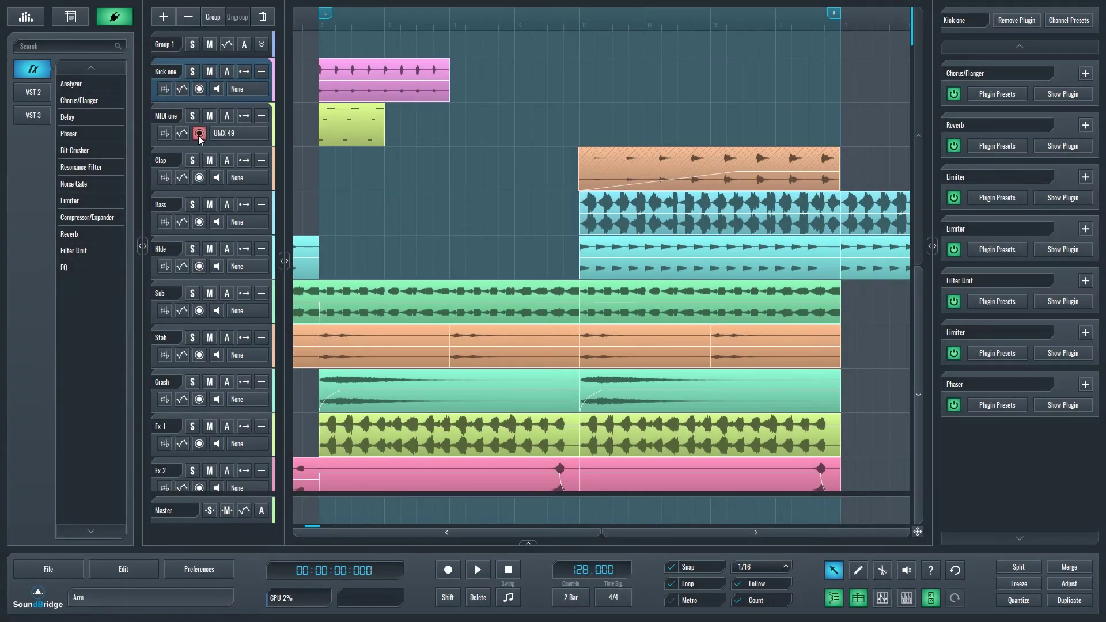
pyautogui.click(247, 133)
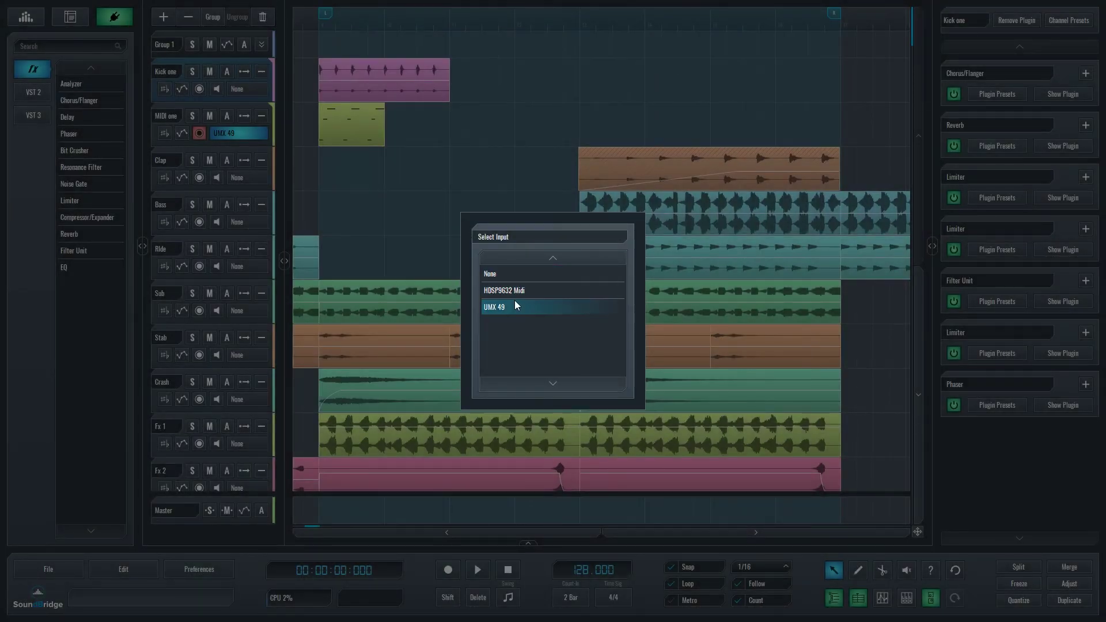
pyautogui.click(509, 306)
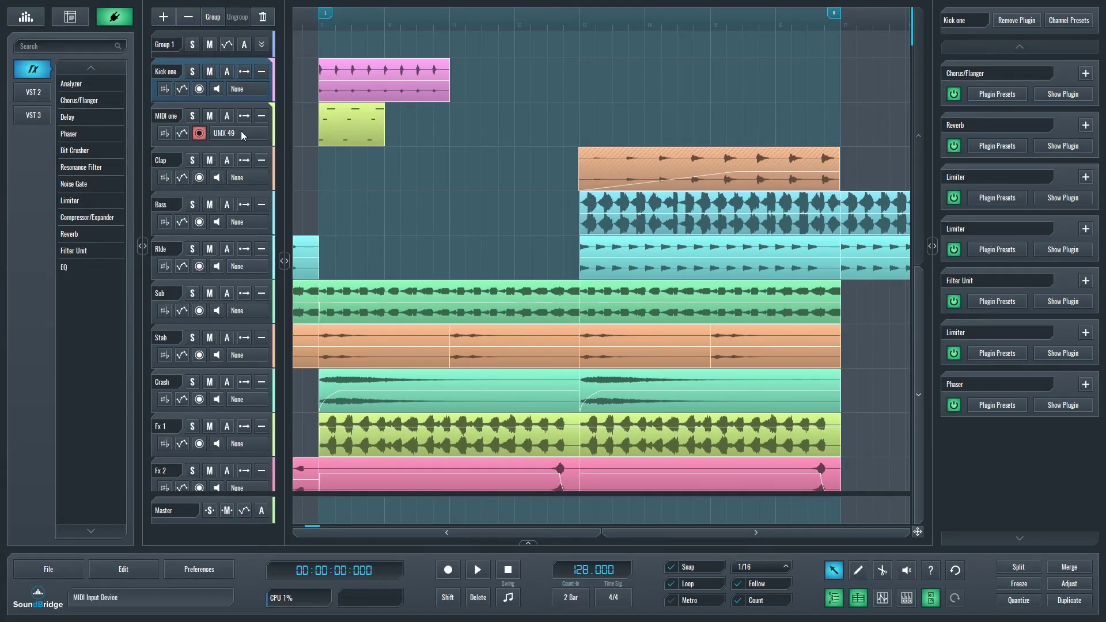
# - In the Kick one track's settings, shorten the name to Kick and pick the mint green basic color
pyautogui.doubleClick(171, 69)
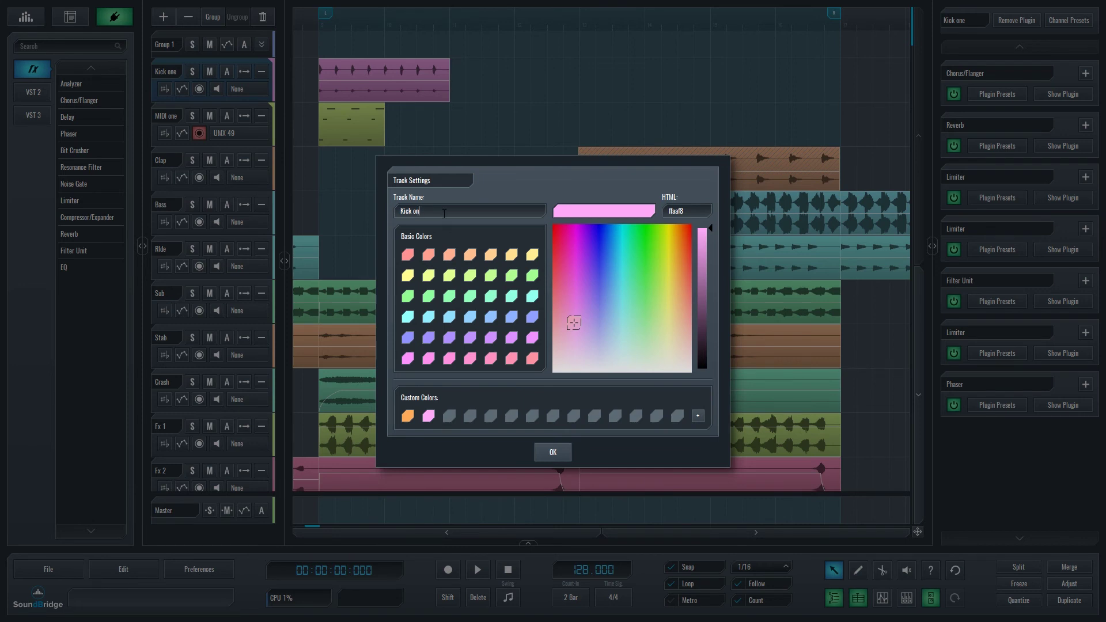
pyautogui.press('BackSpace')
pyautogui.press('BackSpace')
pyautogui.click(491, 296)
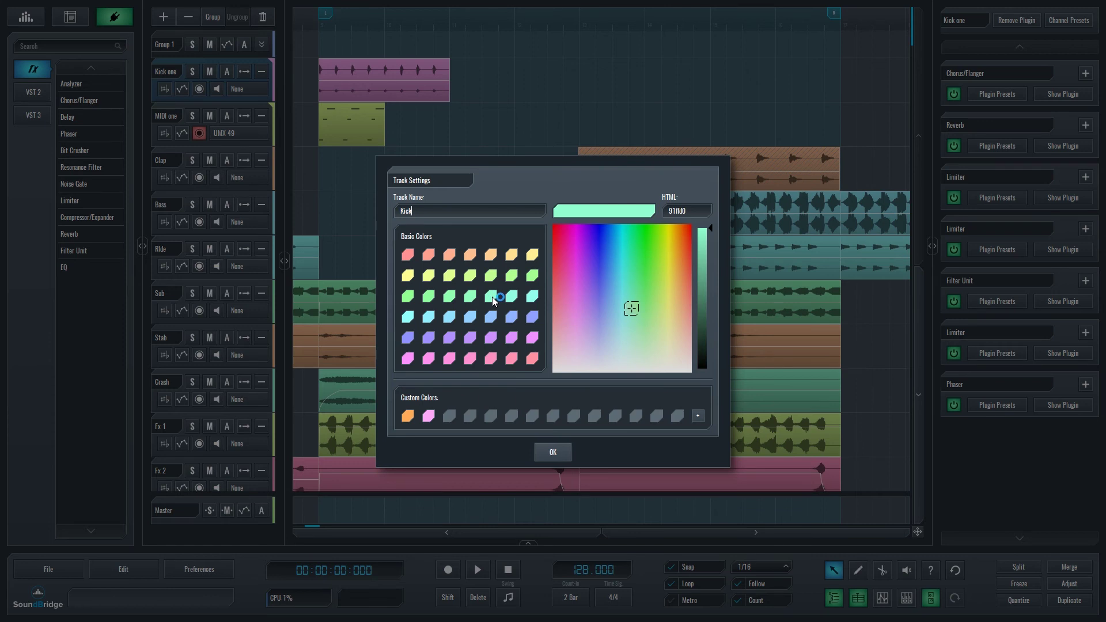
# - Save blue 1823ff and light green c4ff99 as custom colors, and close the track settings without applying them
pyautogui.click(605, 282)
pyautogui.moveTo(604, 281); pyautogui.dragTo(600, 238)
pyautogui.click(697, 415)
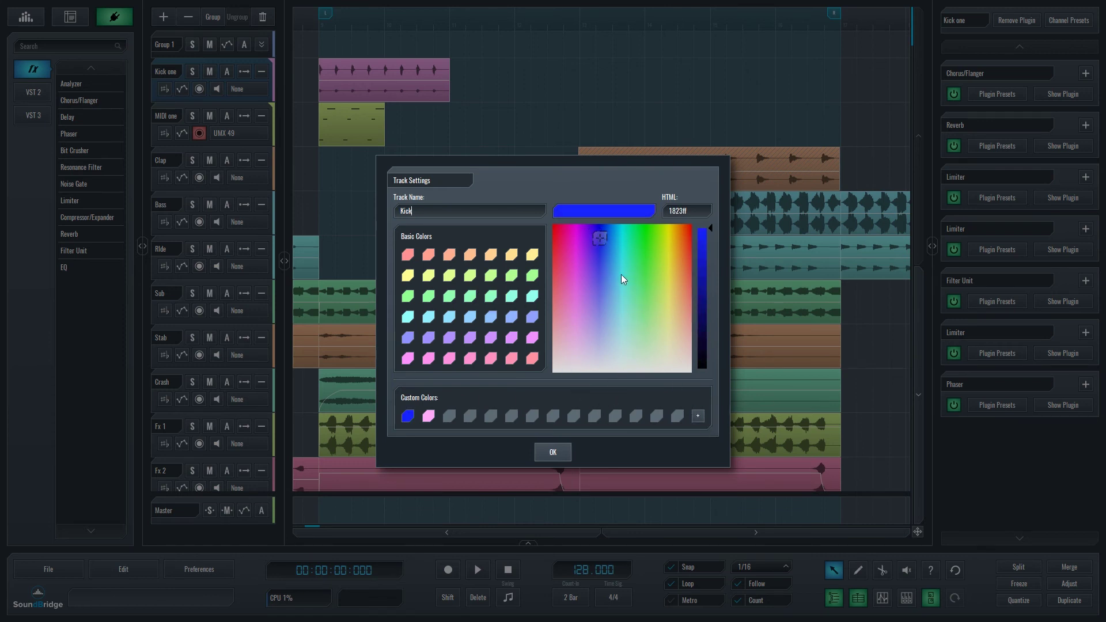
pyautogui.click(654, 313)
pyautogui.click(698, 415)
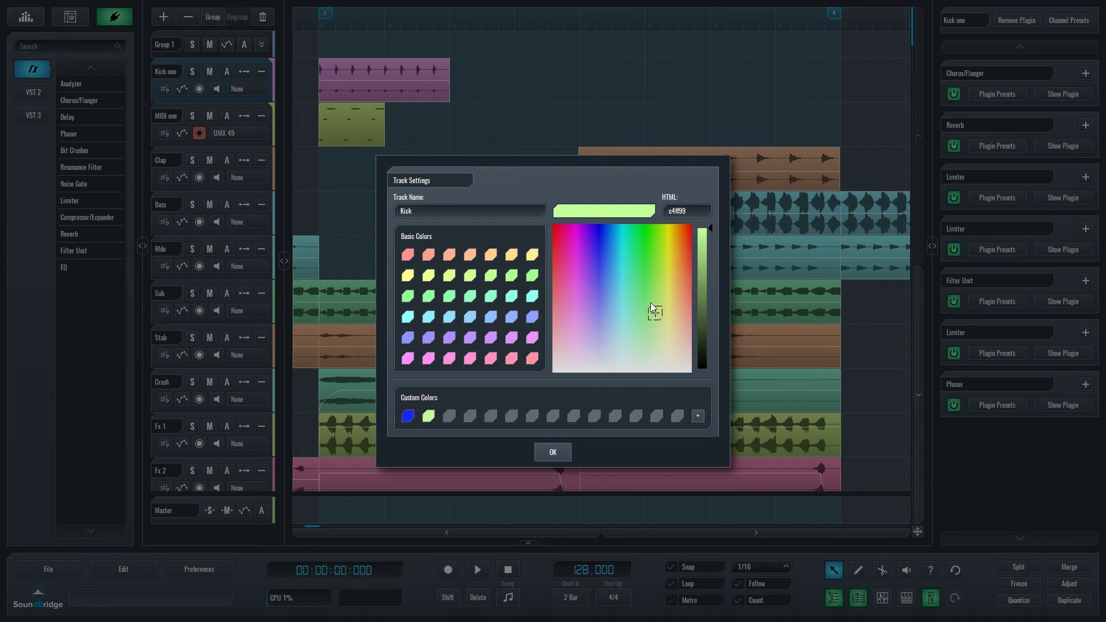
pyautogui.press('Escape')
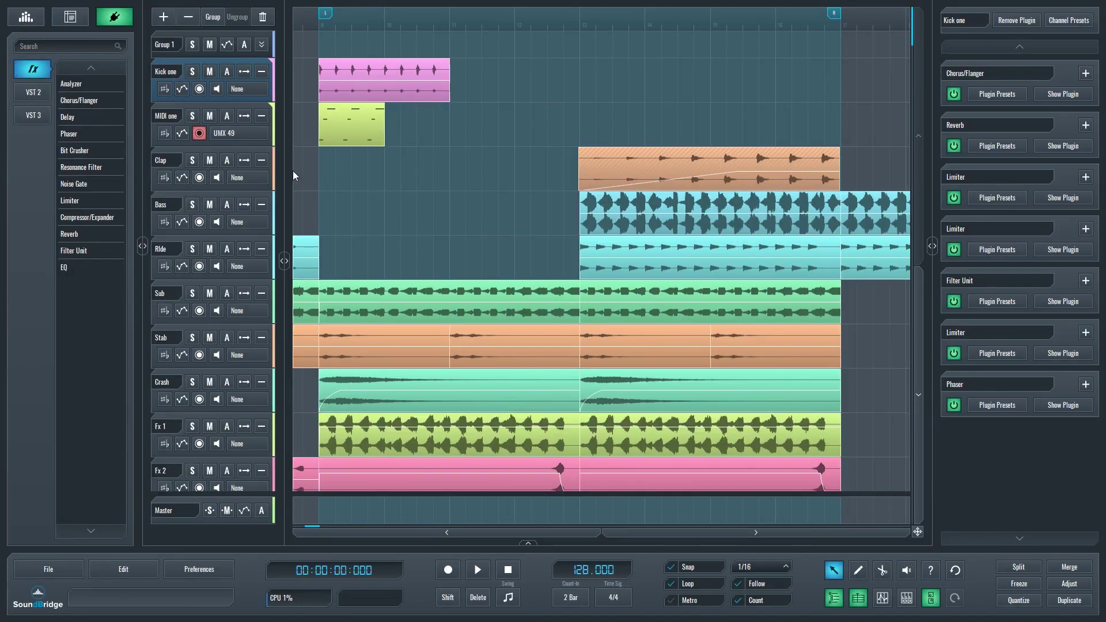
# - Widen the track header area so the track name fields become longer
pyautogui.moveTo(278, 257); pyautogui.dragTo(347, 261)
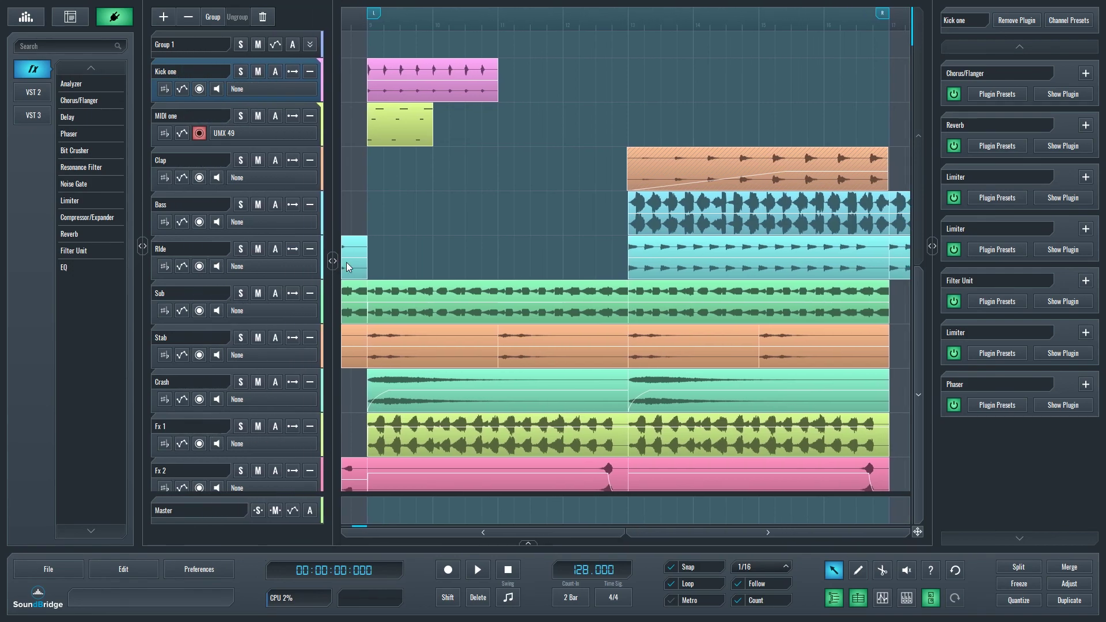